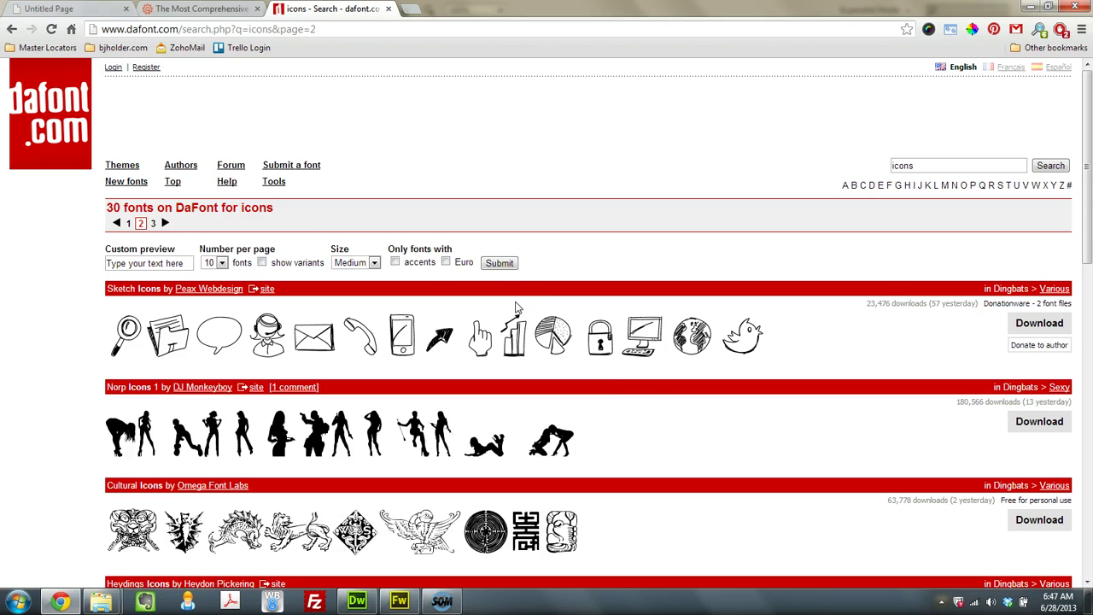
Step: Launch WYSIWYG Web Builder 8 from the taskbar, leaving the dafont results in Chrome
left_click(274, 602)
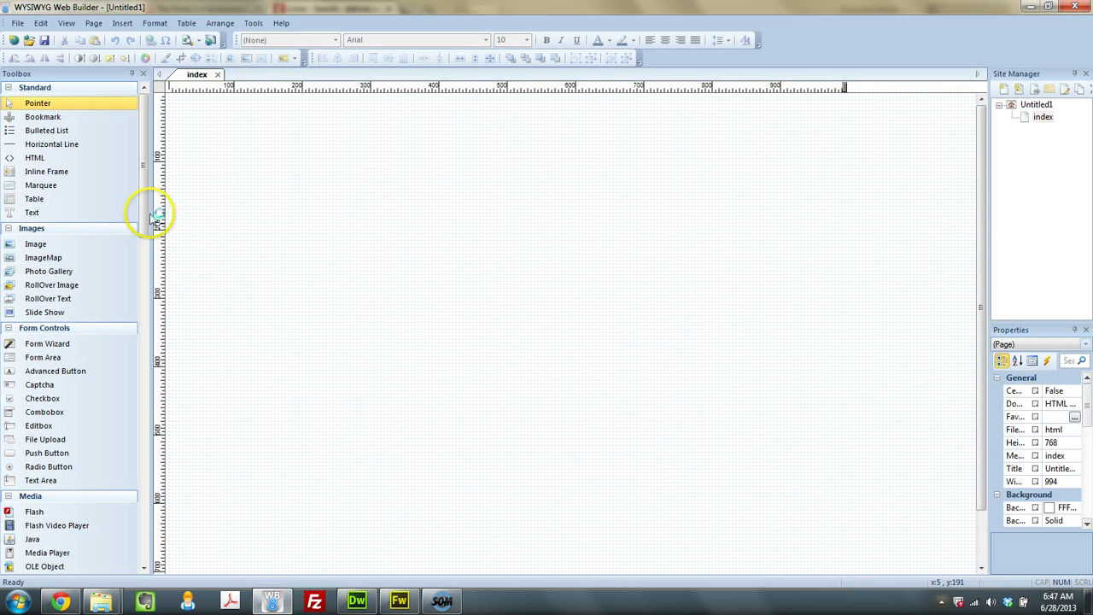
Step: Place a Clip Art object from the Toolbox's Drawing group, review its categories, then cancel
left_click_drag(143, 219, 134, 336)
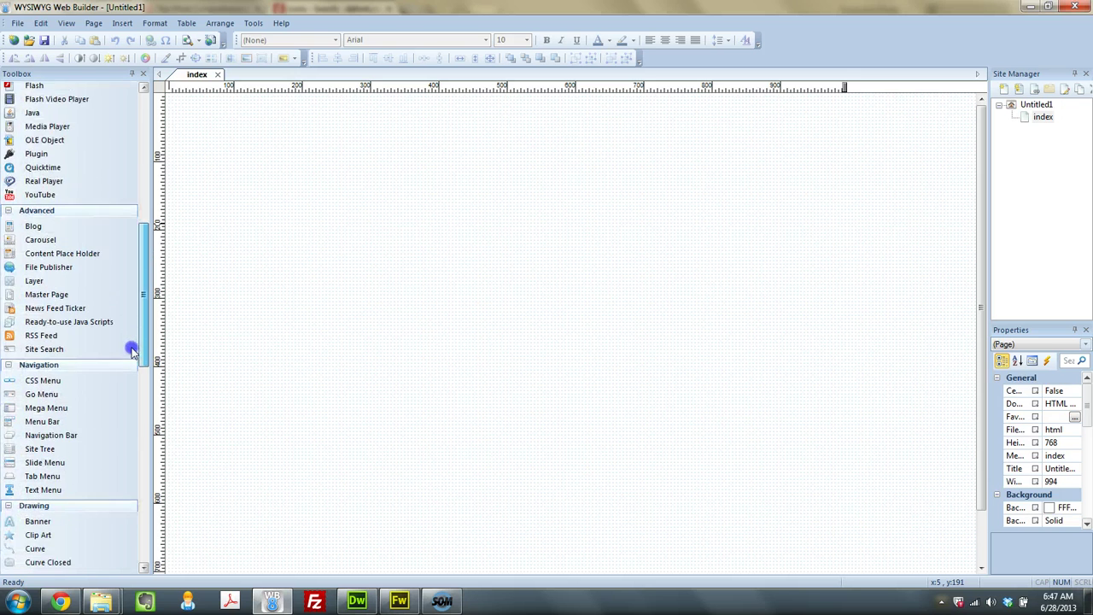
left_click_drag(133, 336, 125, 384)
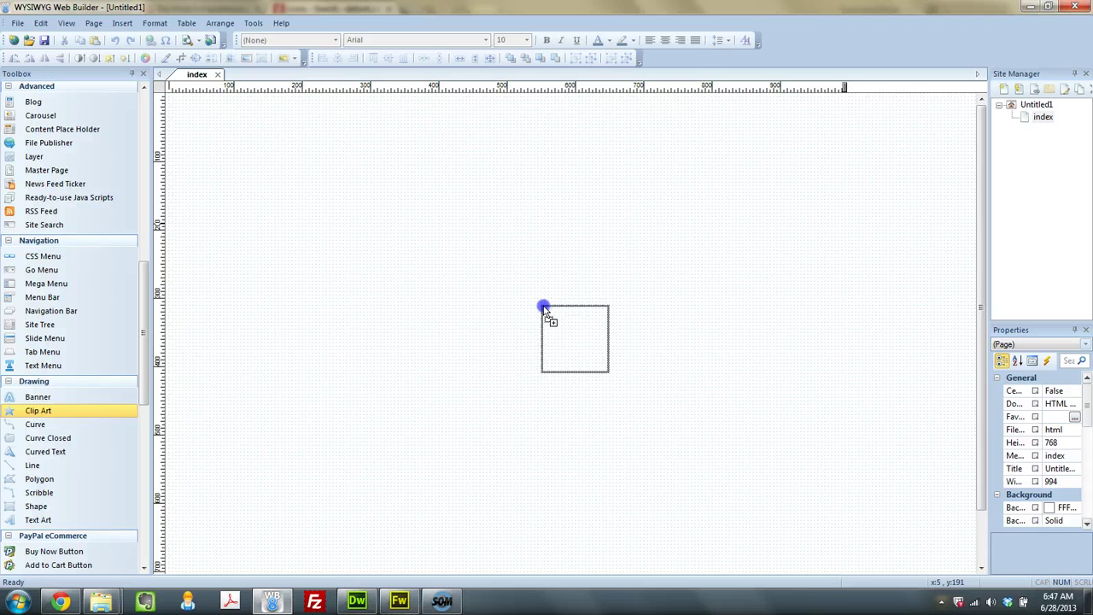
left_click_drag(544, 307, 317, 253)
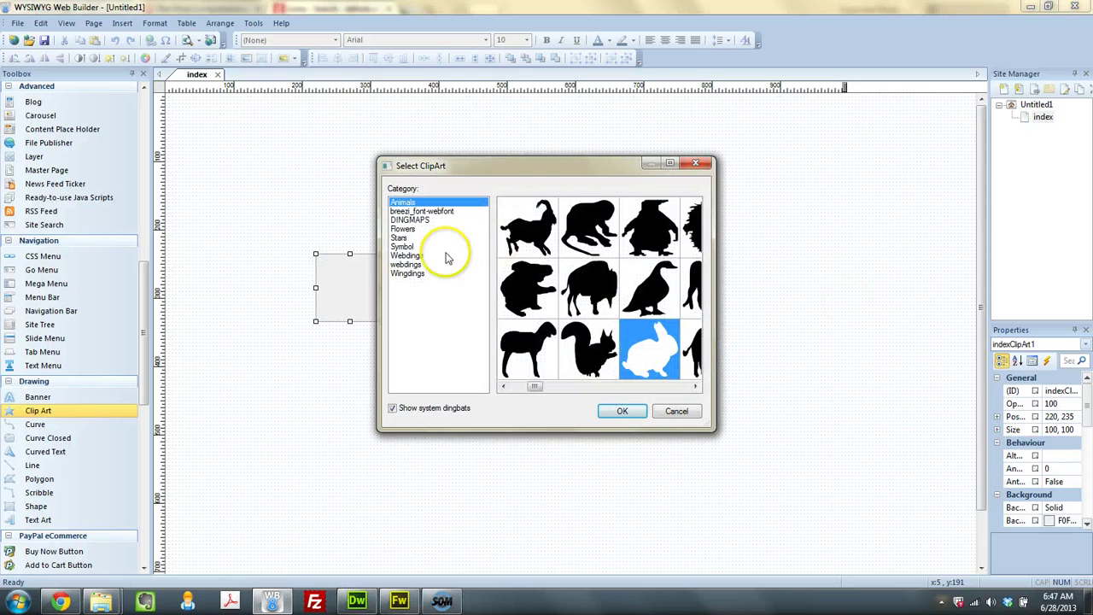
left_click(695, 163)
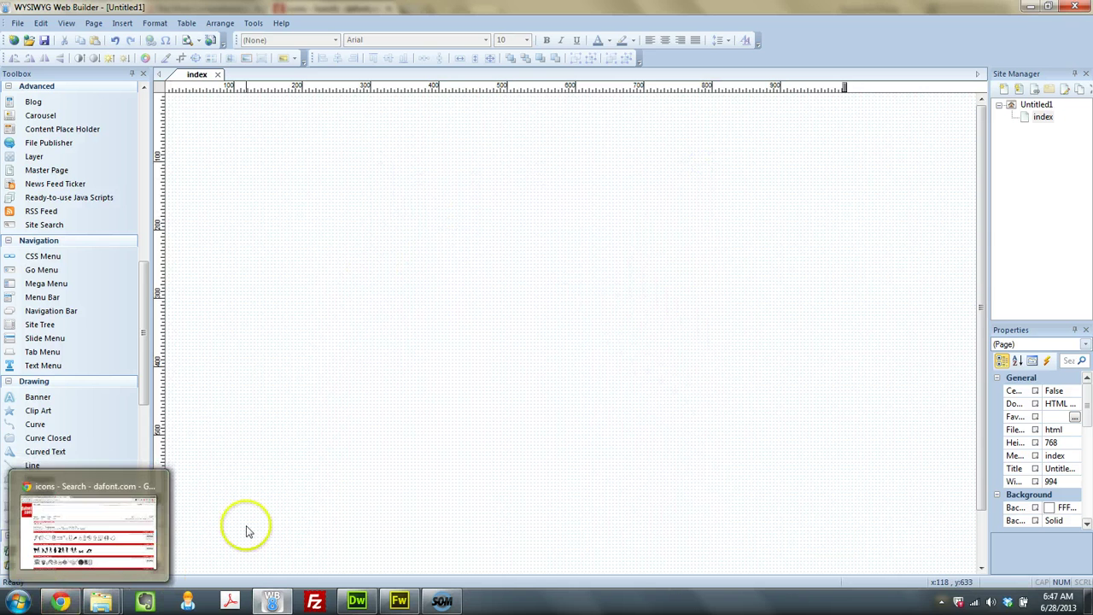
mouse_move(101, 601)
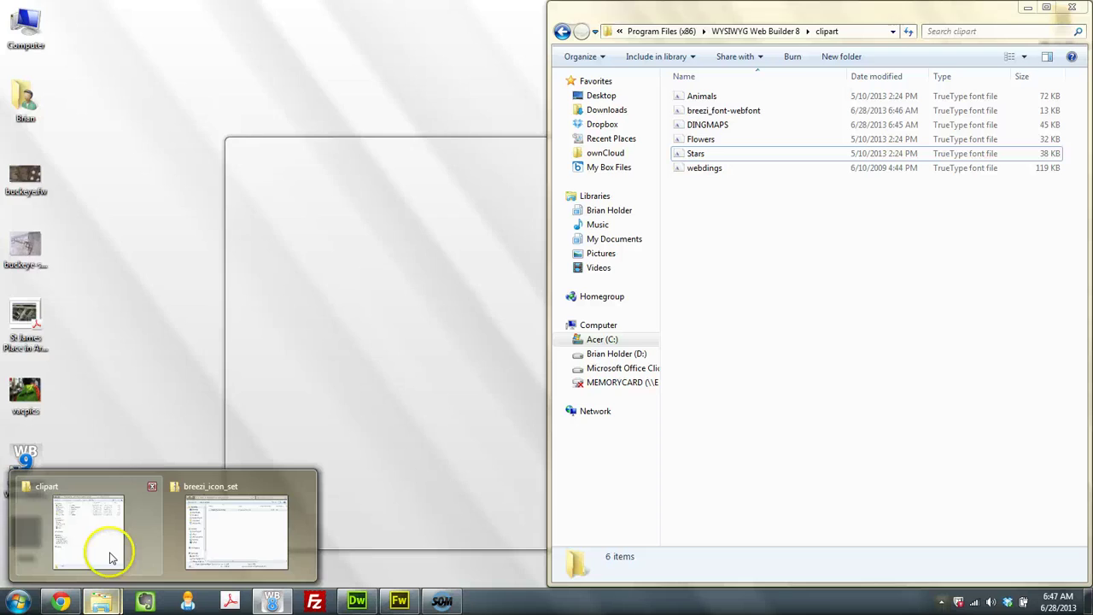
Step: Maximize Explorer and open Program Files (x86) > WYSIWYG Web Builder 8 > clipart
left_click(96, 537)
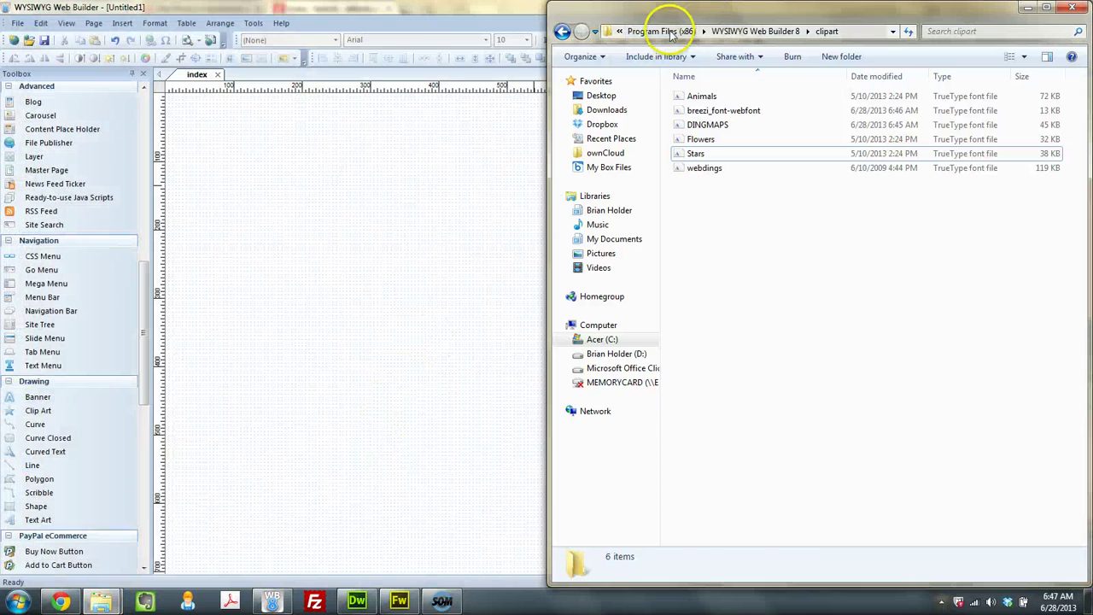
left_click(657, 30)
left_click(1049, 7)
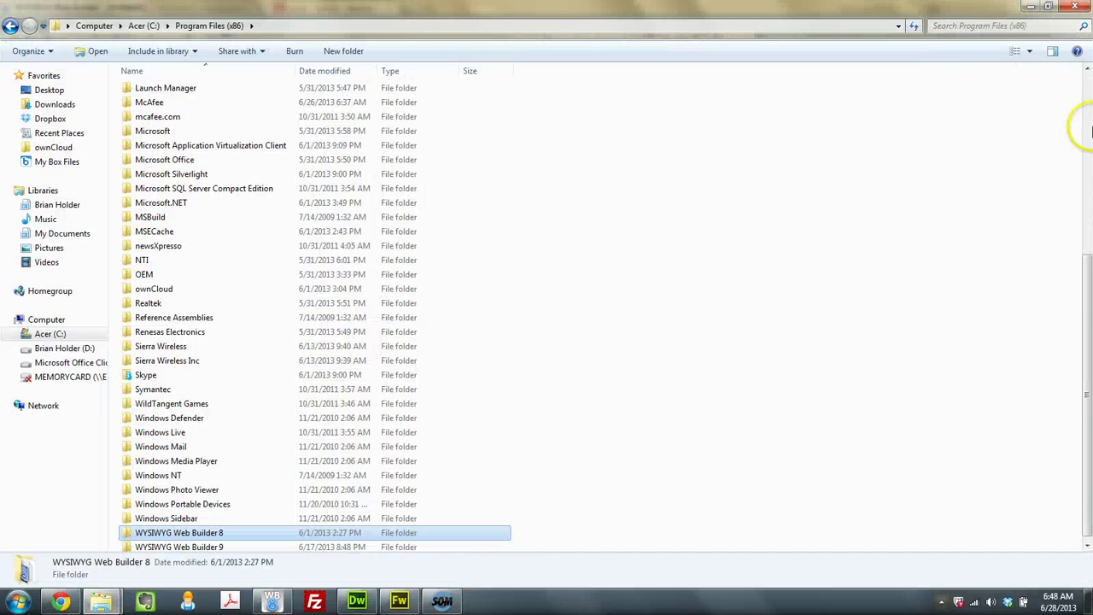
left_click_drag(1090, 307, 1088, 358)
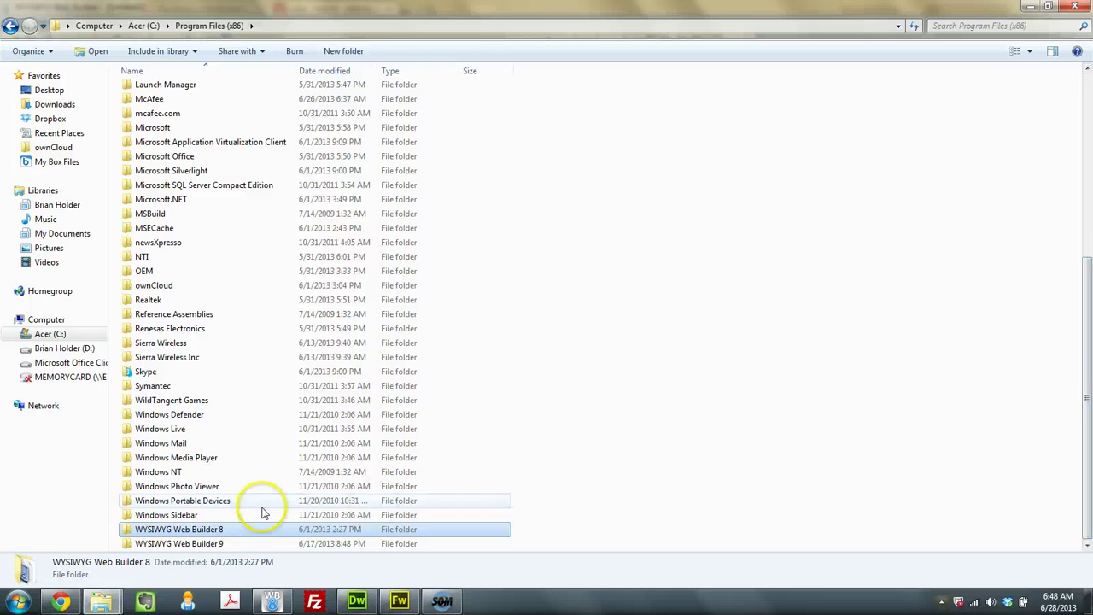
double_click(213, 531)
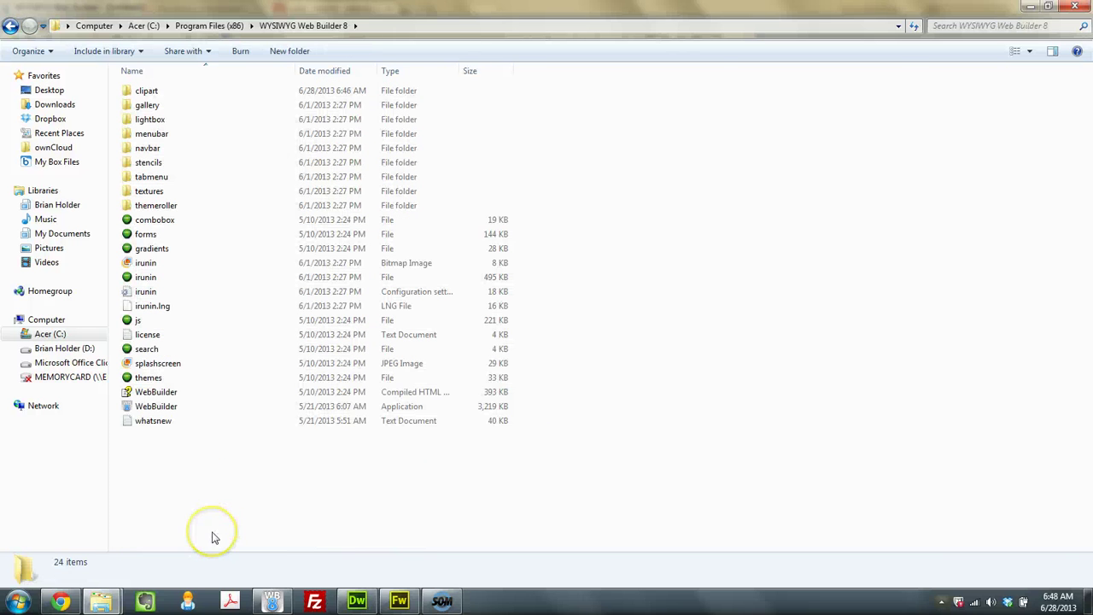
double_click(175, 98)
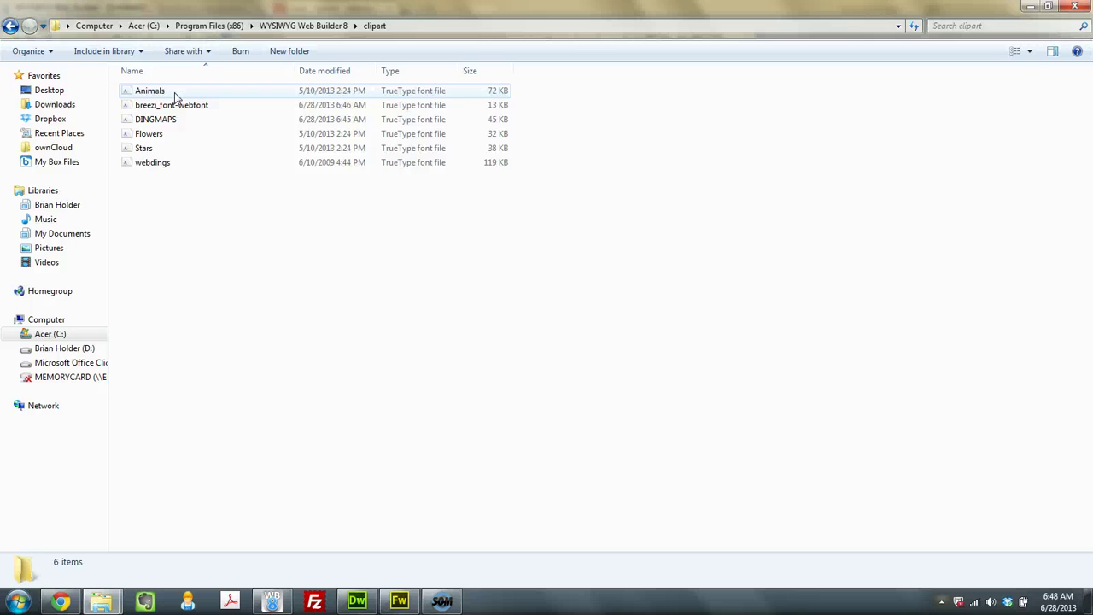
Step: Inspect the breezi_font-webfont, DINGMAPS, Flowers, Stars, webdings and Animals font files
left_click(175, 105)
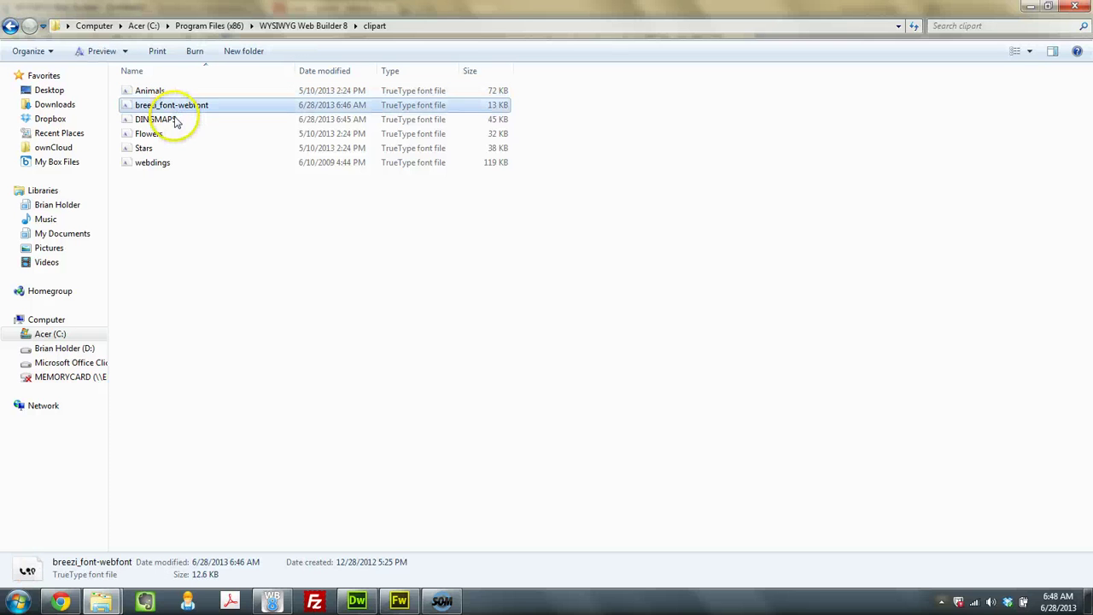
left_click(175, 120)
left_click(158, 134)
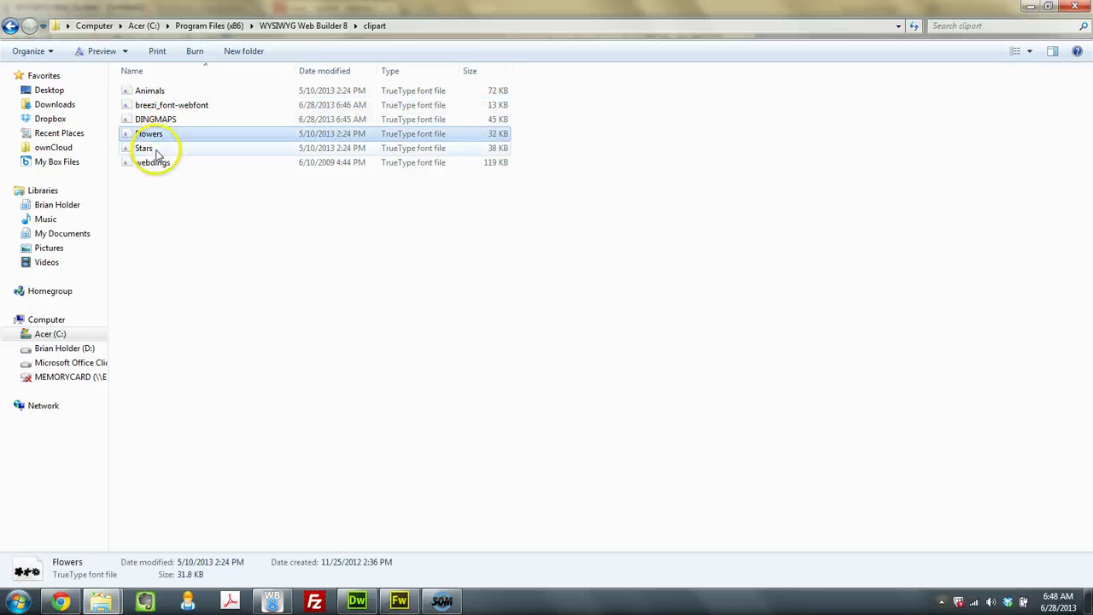
left_click(152, 163)
left_click(193, 221)
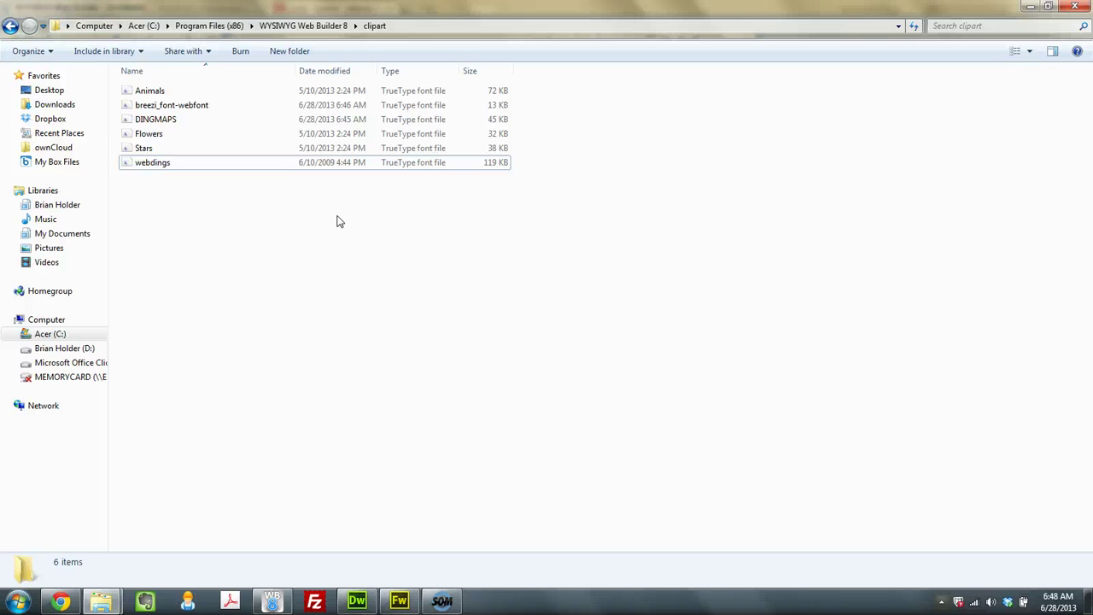
left_click(450, 92)
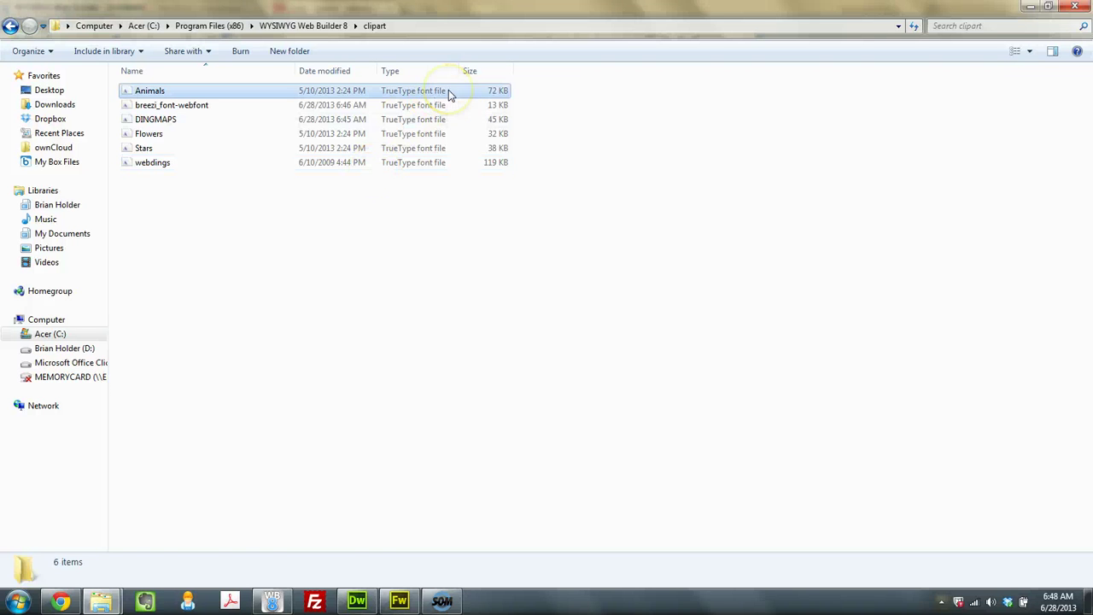
left_click(438, 150)
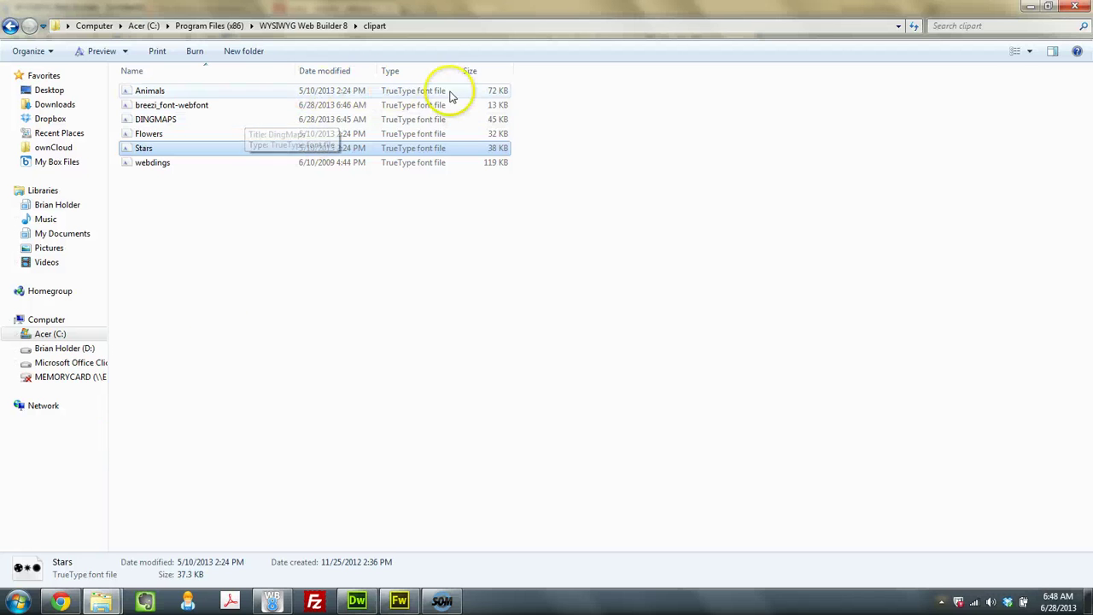
left_click(391, 94)
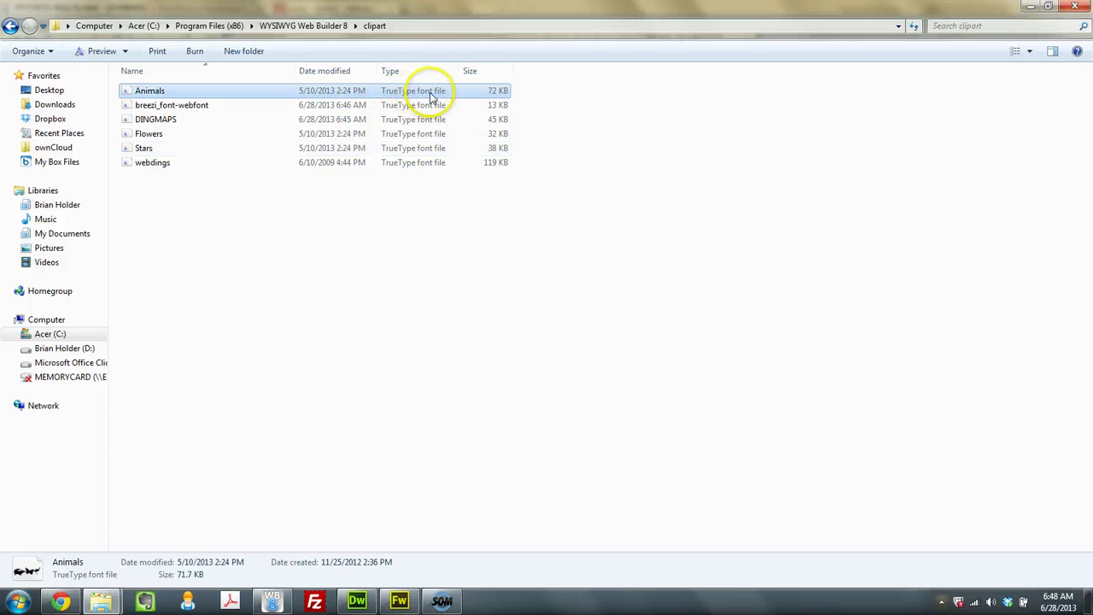
left_click(354, 525)
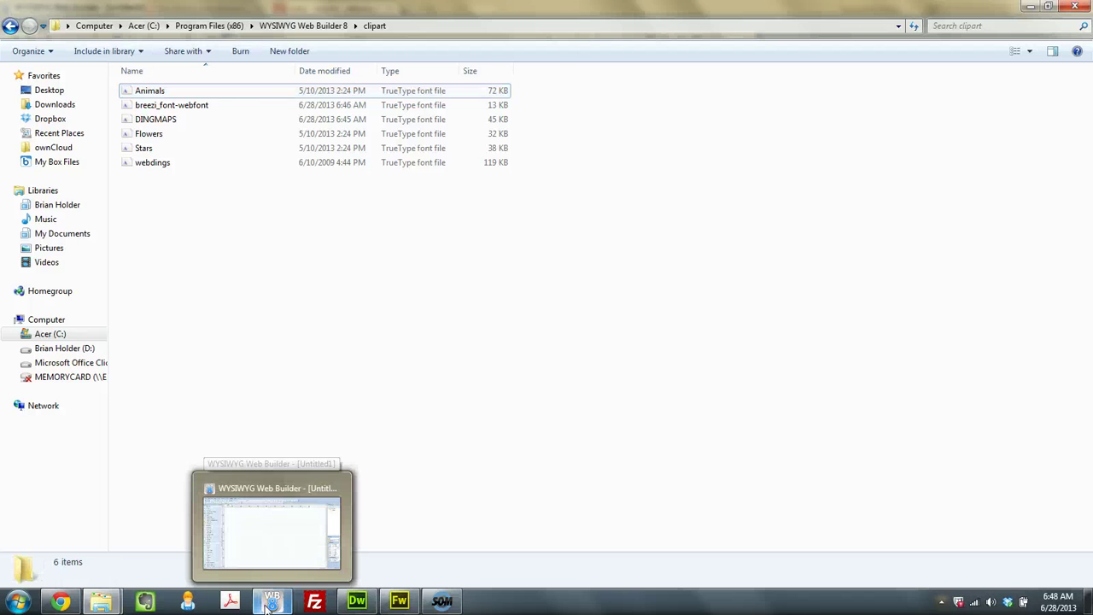
Step: Add a clip art object showing the USA map from the DINGMAPS category
left_click(269, 602)
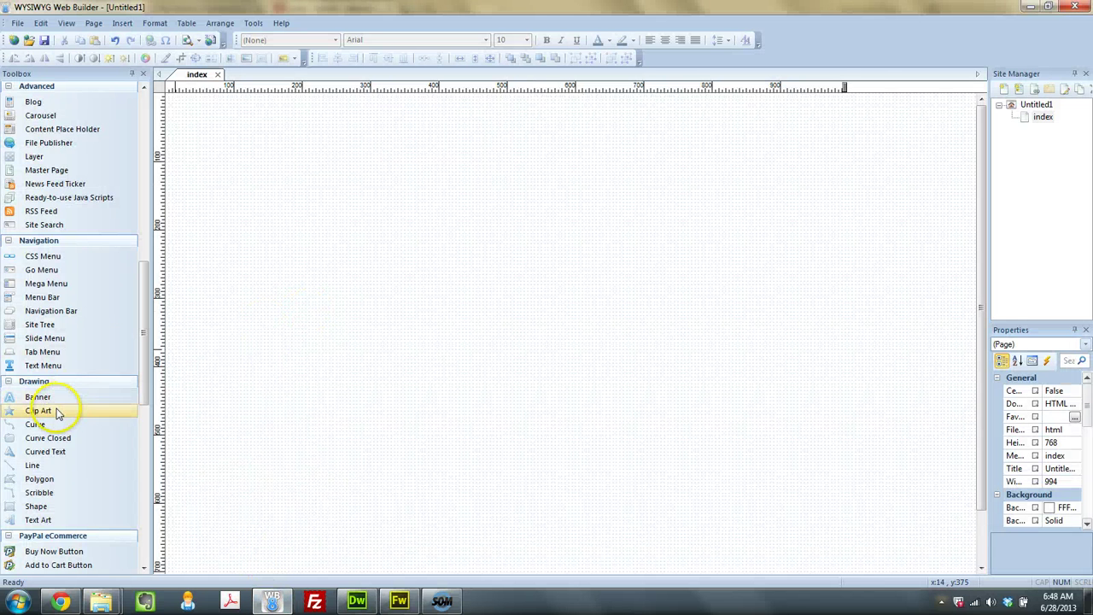
left_click_drag(39, 415, 396, 220)
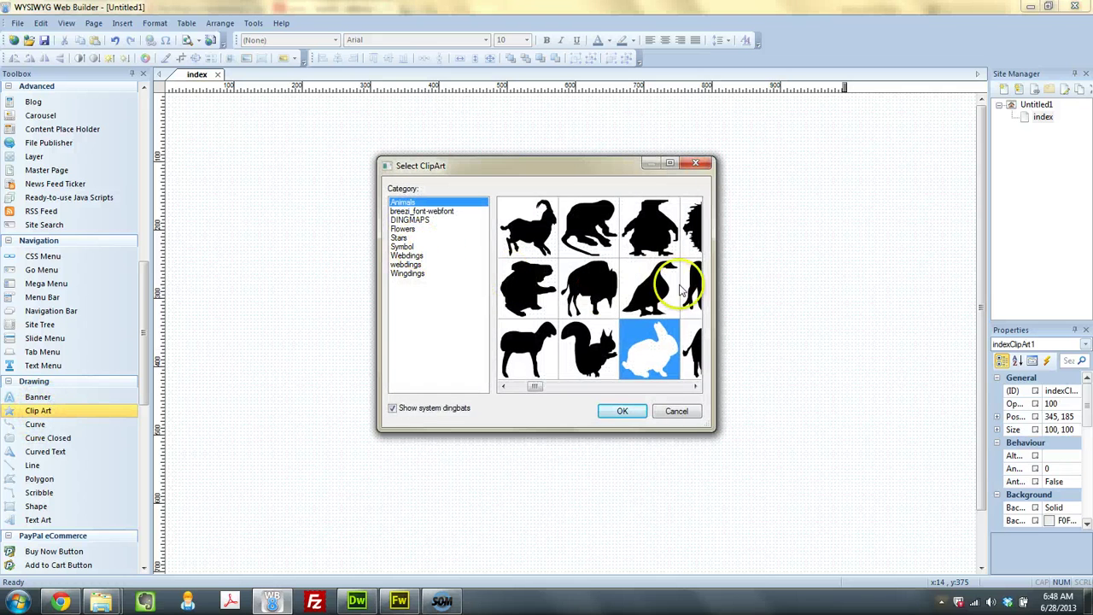
left_click(670, 163)
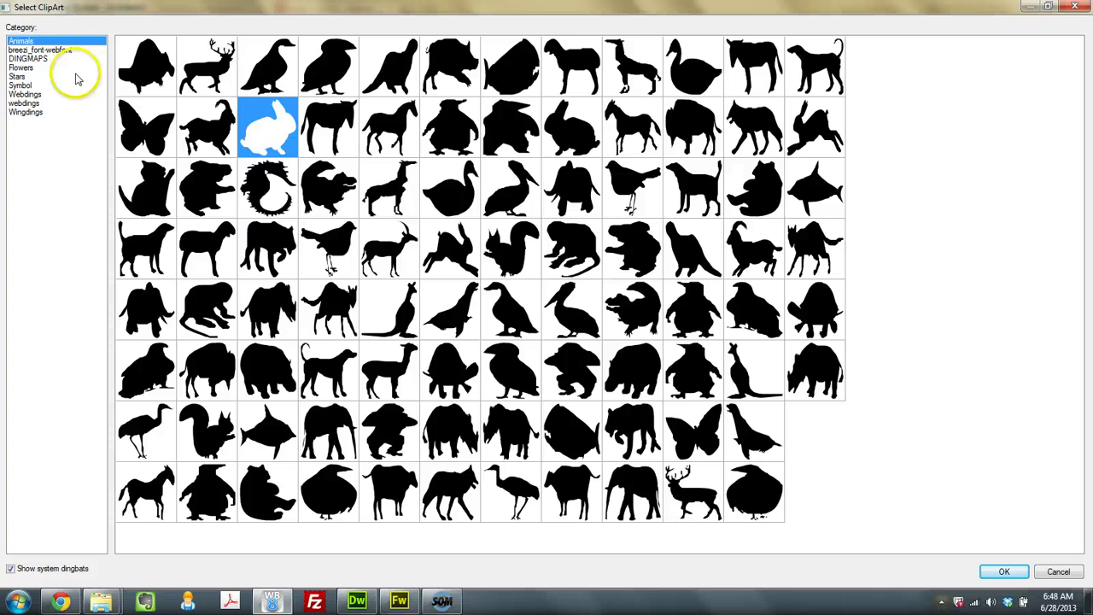
left_click(28, 59)
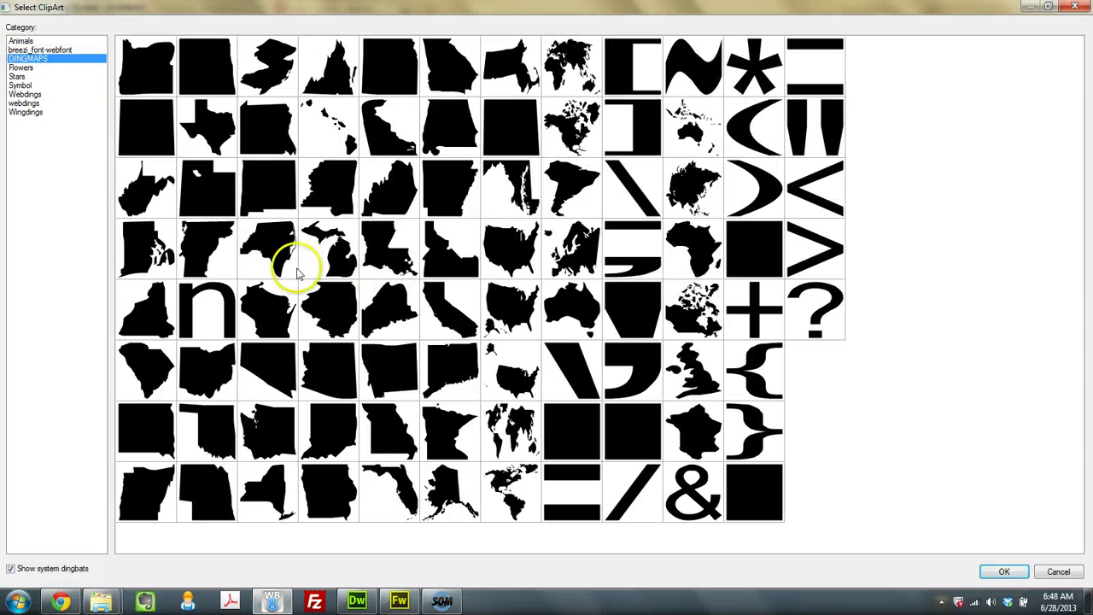
left_click(145, 194)
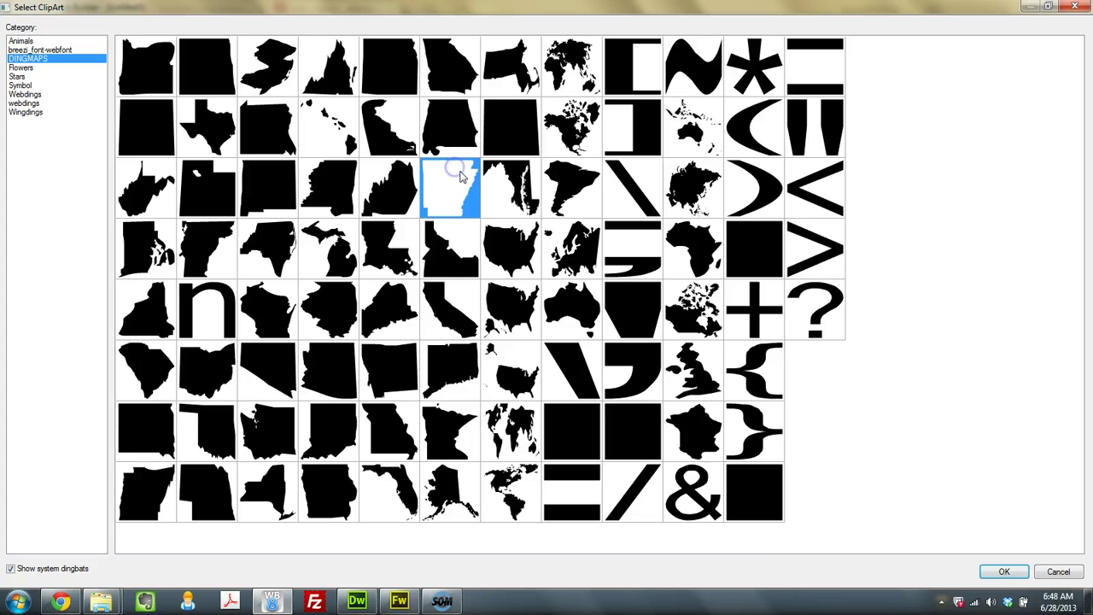
left_click(502, 305)
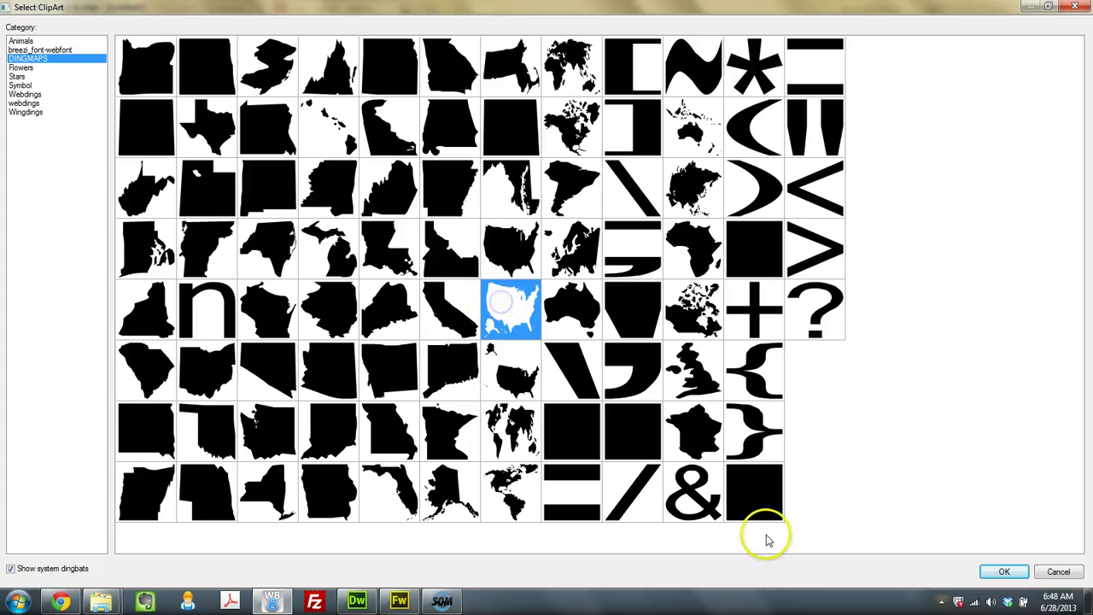
left_click(1004, 572)
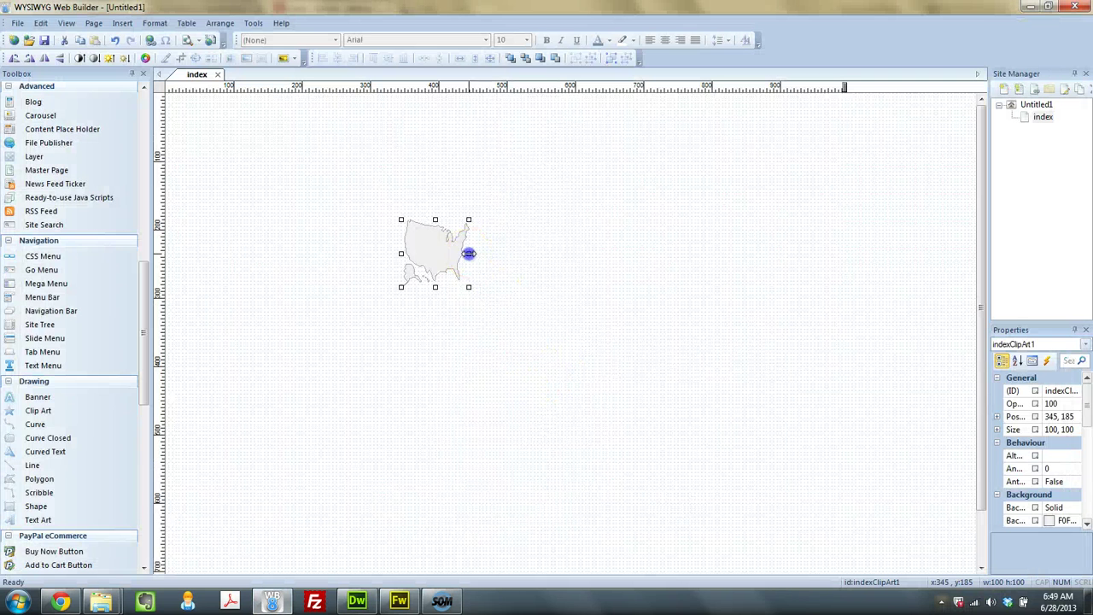
Step: Enlarge the US map, move it toward the upper left, and deselect it
left_click_drag(468, 253, 511, 247)
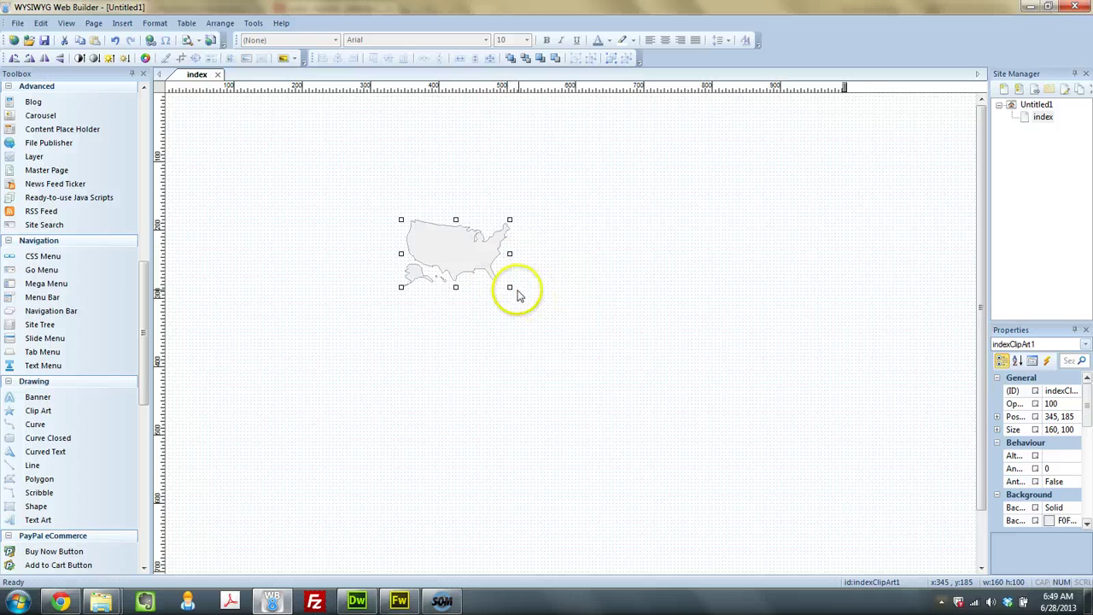
left_click_drag(510, 287, 745, 447)
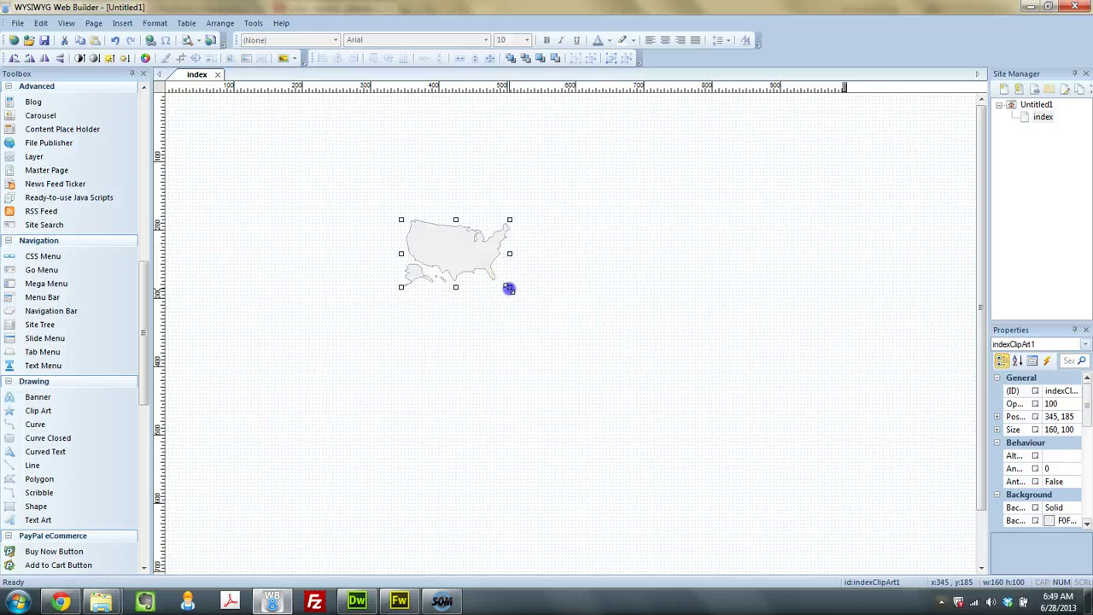
left_click(859, 365)
left_click_drag(610, 366, 419, 320)
left_click(626, 319)
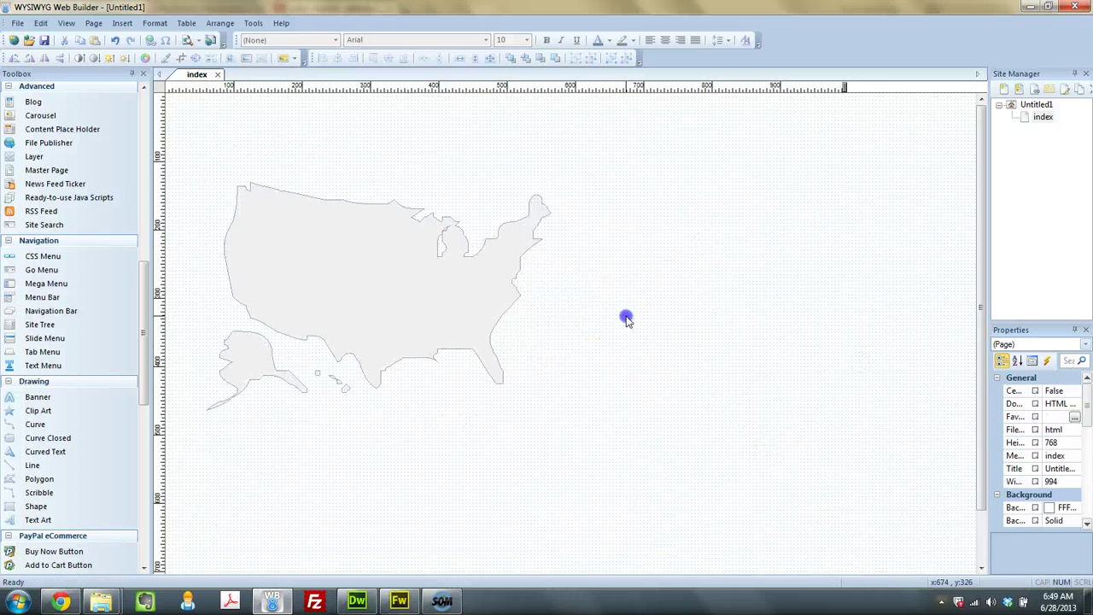
Step: Delete the US map clip art and place a new clip art box on the page
left_click(432, 324)
key("Delete")
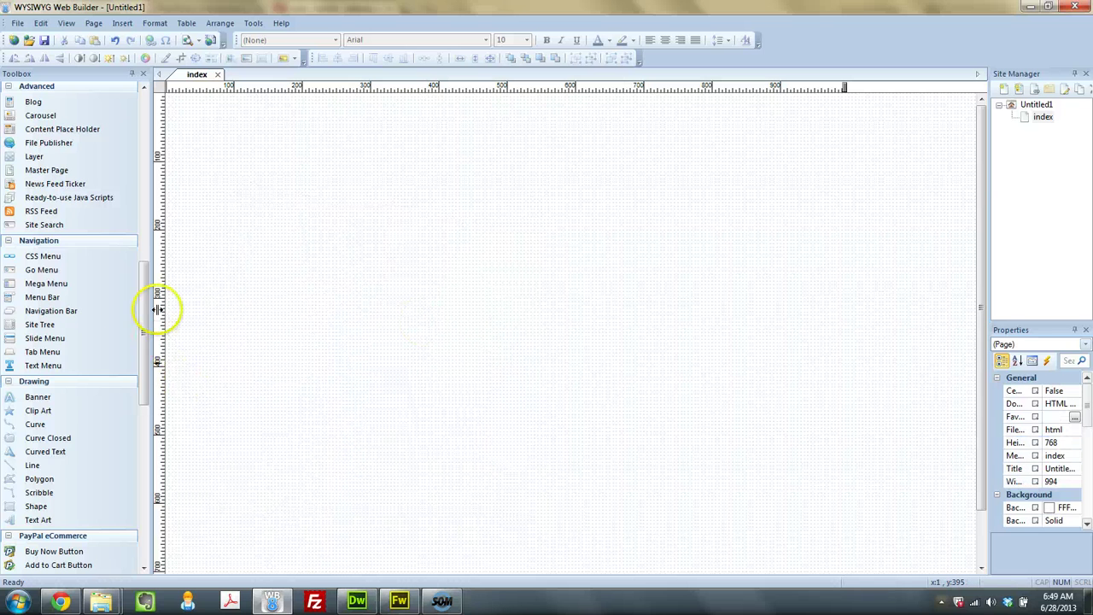
left_click_drag(143, 359, 143, 364)
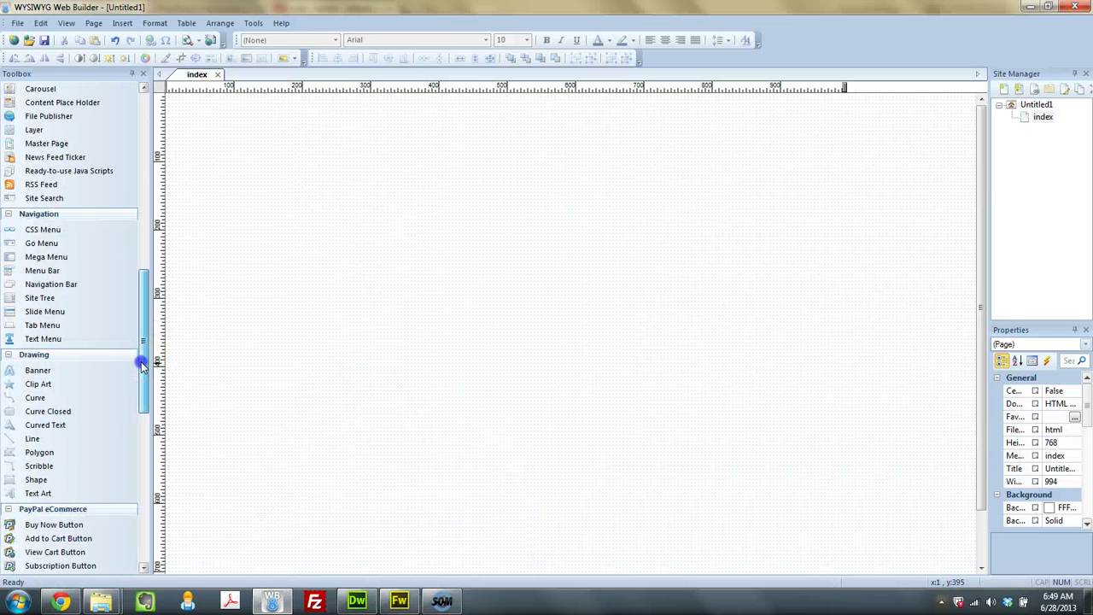
left_click(74, 388)
left_click(308, 274)
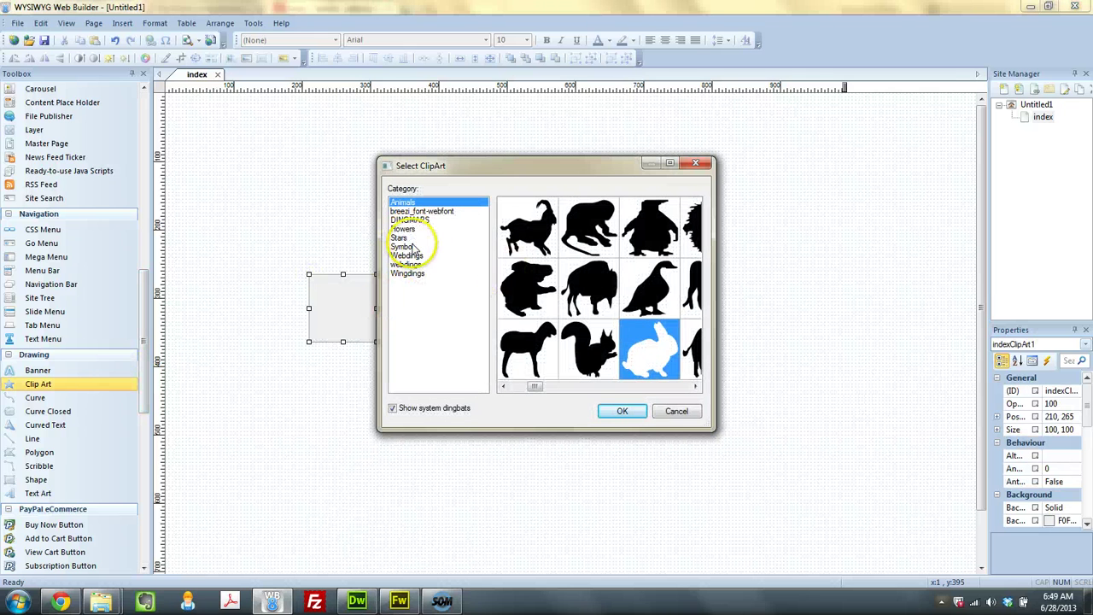
Step: Browse the breezi_font-webfont folder, pencil, unlock, flag and phone icons, then close the picker
left_click(422, 211)
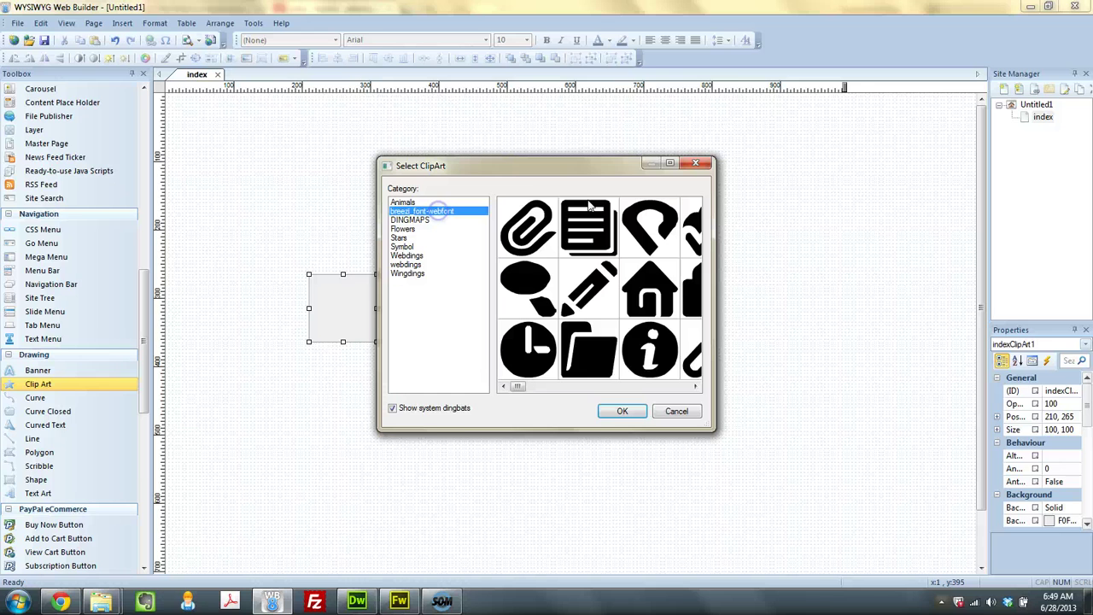
left_click(671, 166)
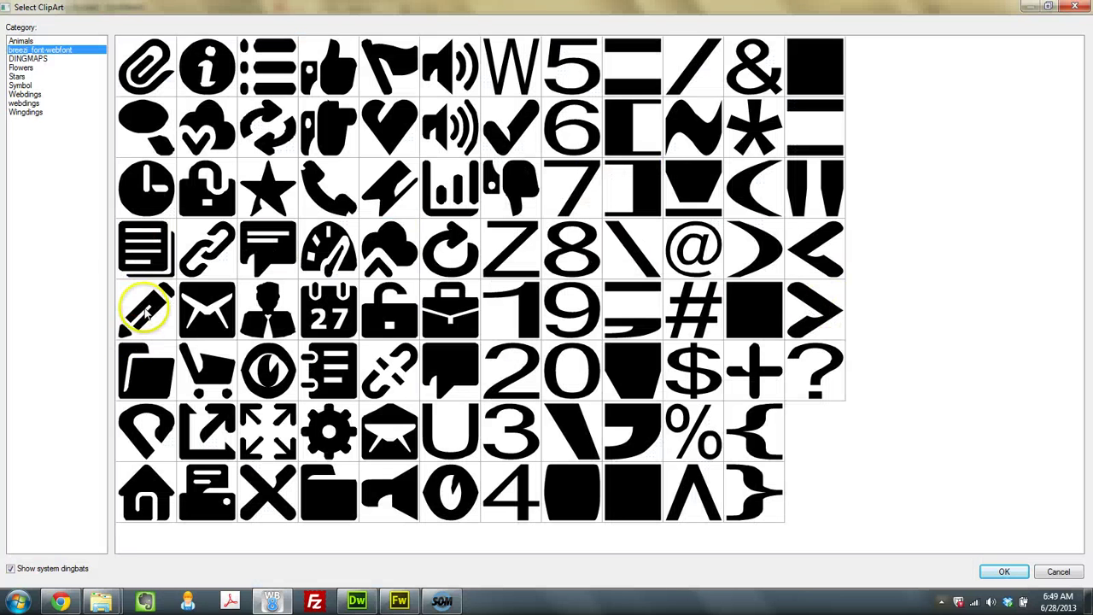
left_click(143, 373)
left_click(153, 307)
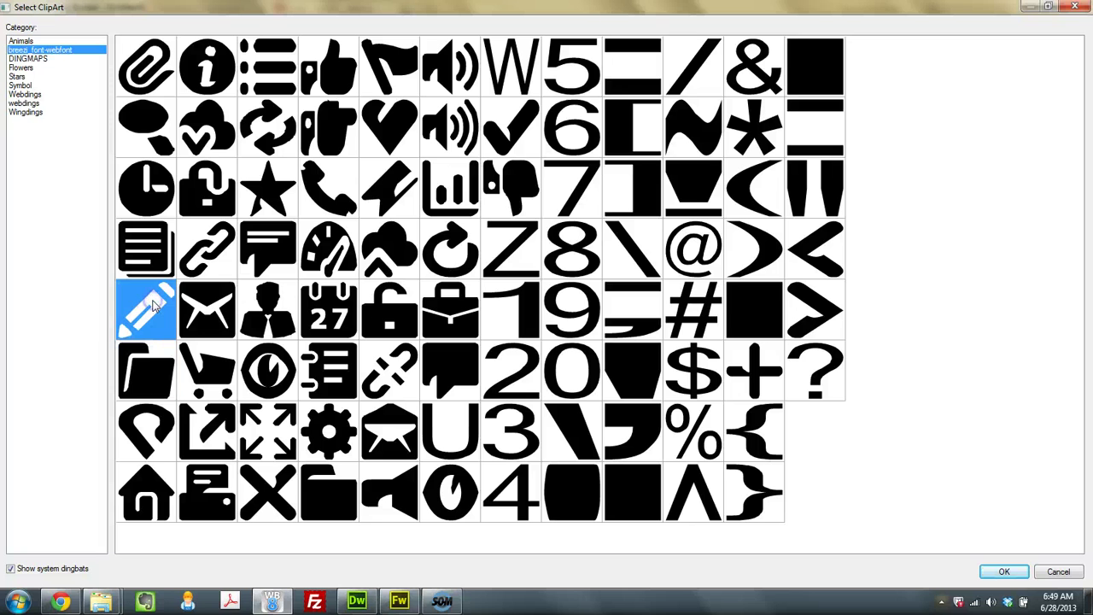
left_click(210, 202)
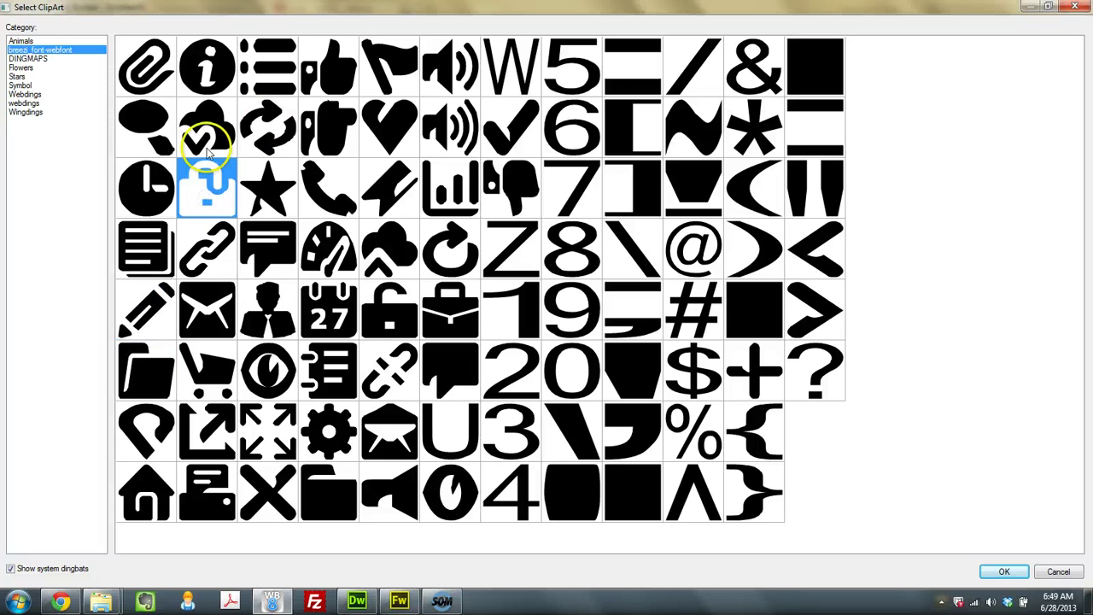
left_click(367, 89)
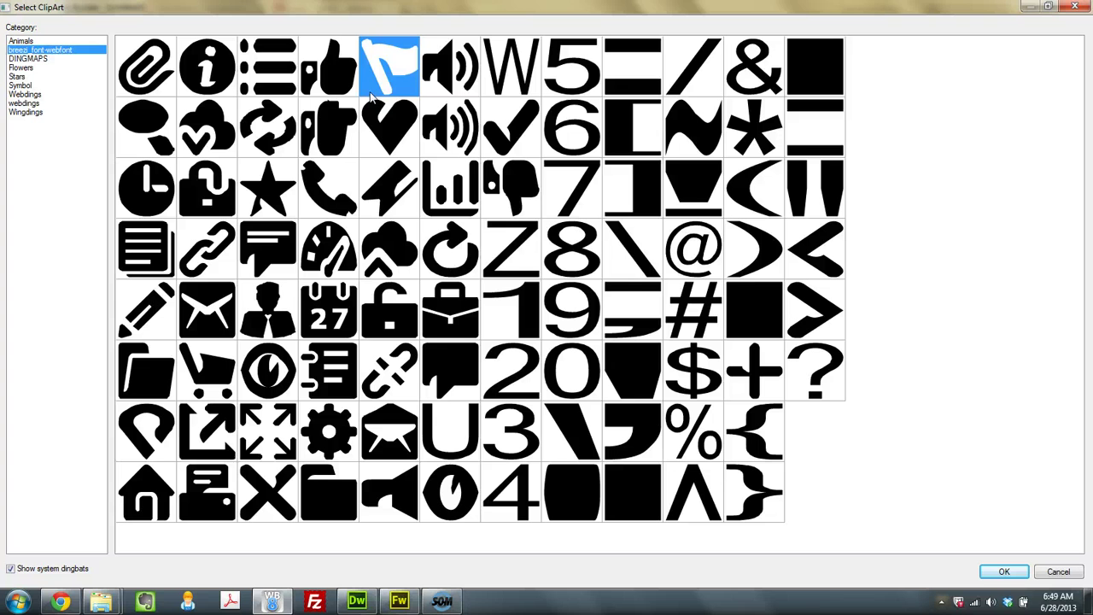
left_click(323, 205)
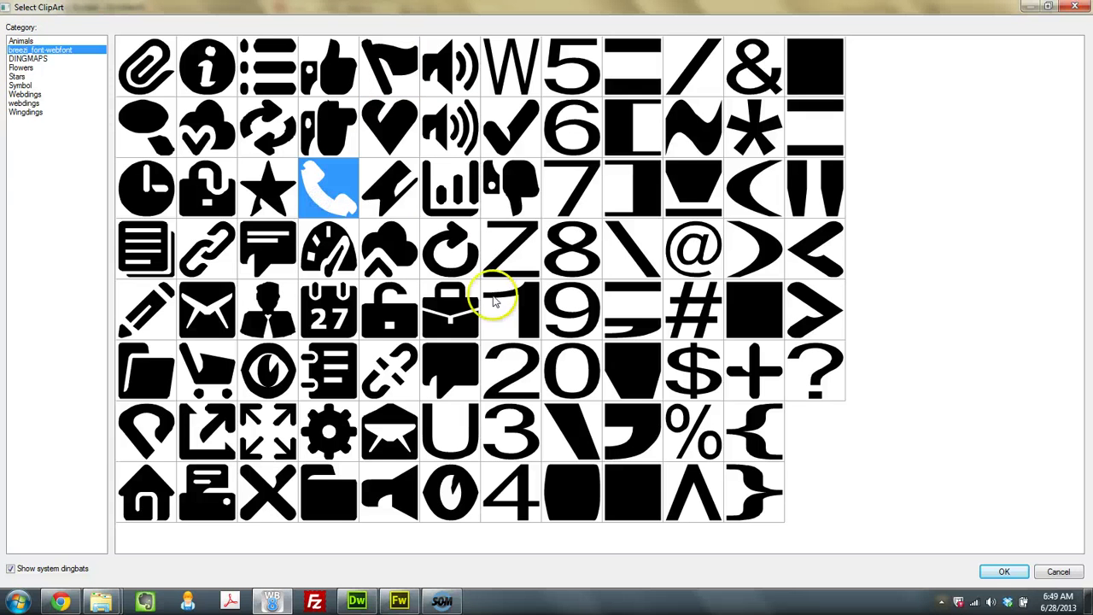
left_click(1080, 11)
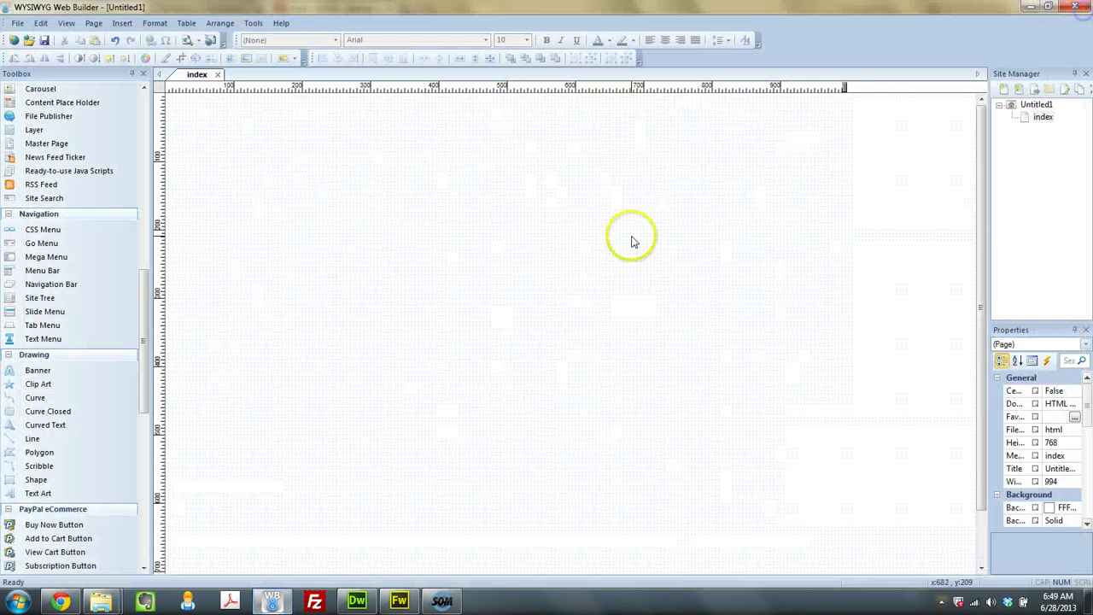
Step: Download the Heydings Icons font from dafont, saving heydings_icons.zip to Downloads
left_click(60, 602)
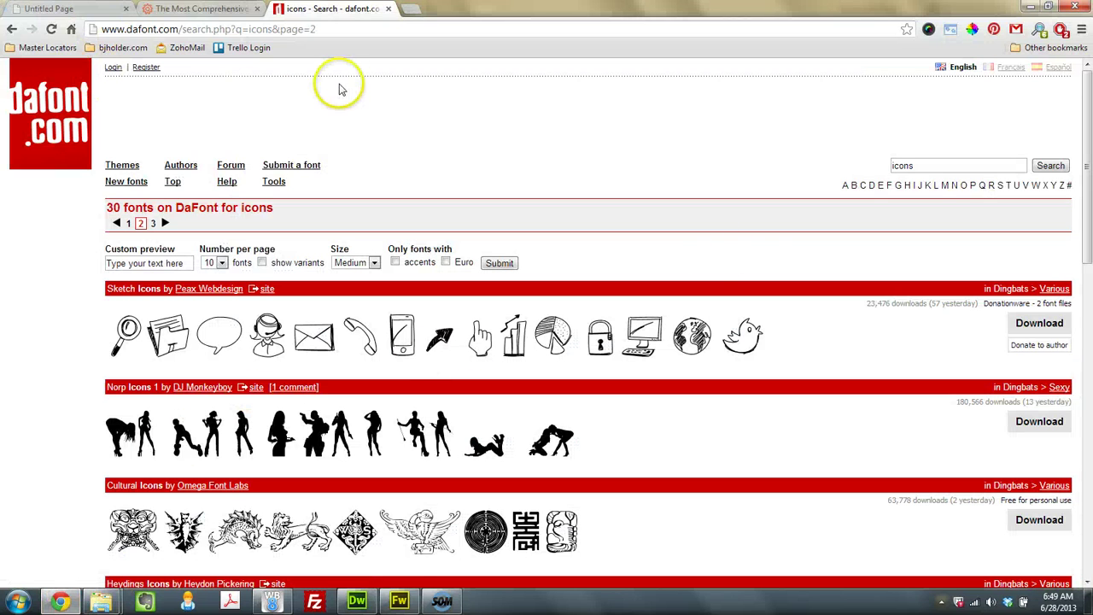
left_click_drag(1087, 145, 1087, 277)
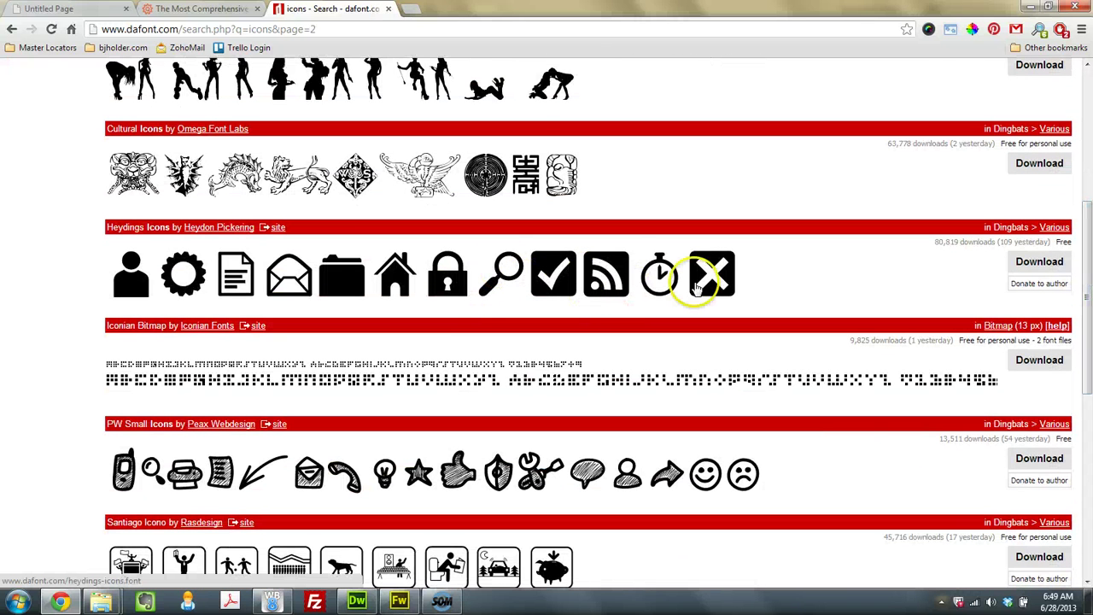
left_click(1027, 261)
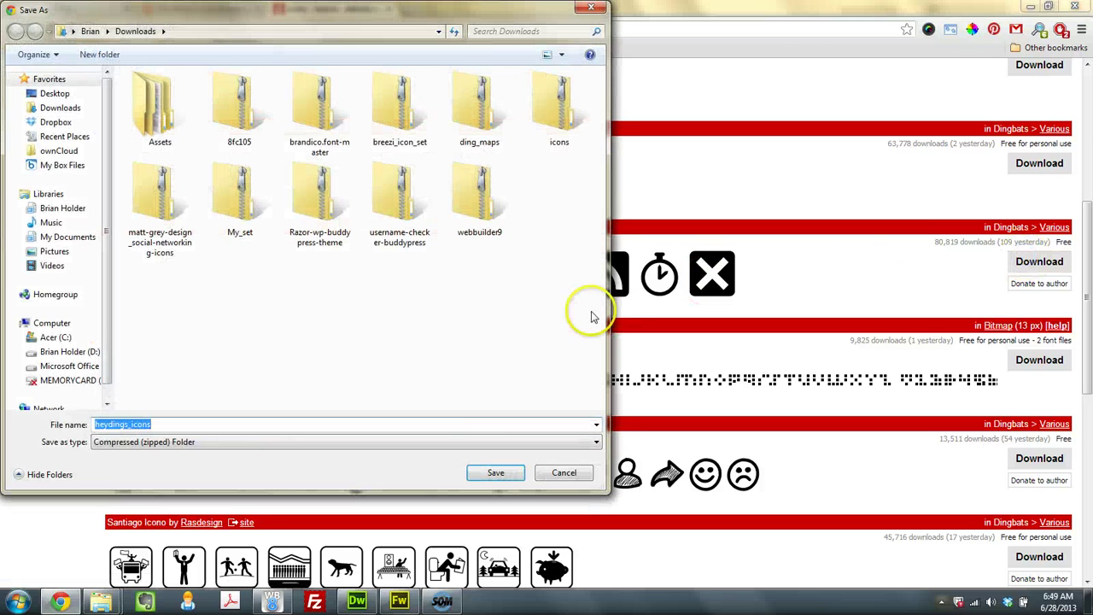
left_click(495, 474)
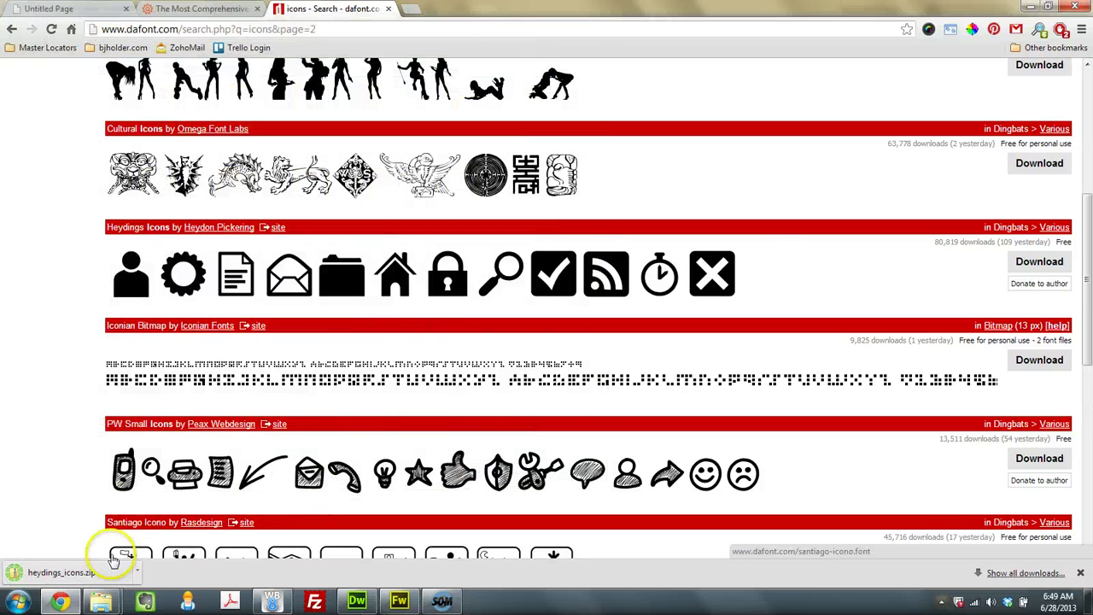
Step: Copy the heydings_icons font file out of the downloaded zip
left_click(111, 572)
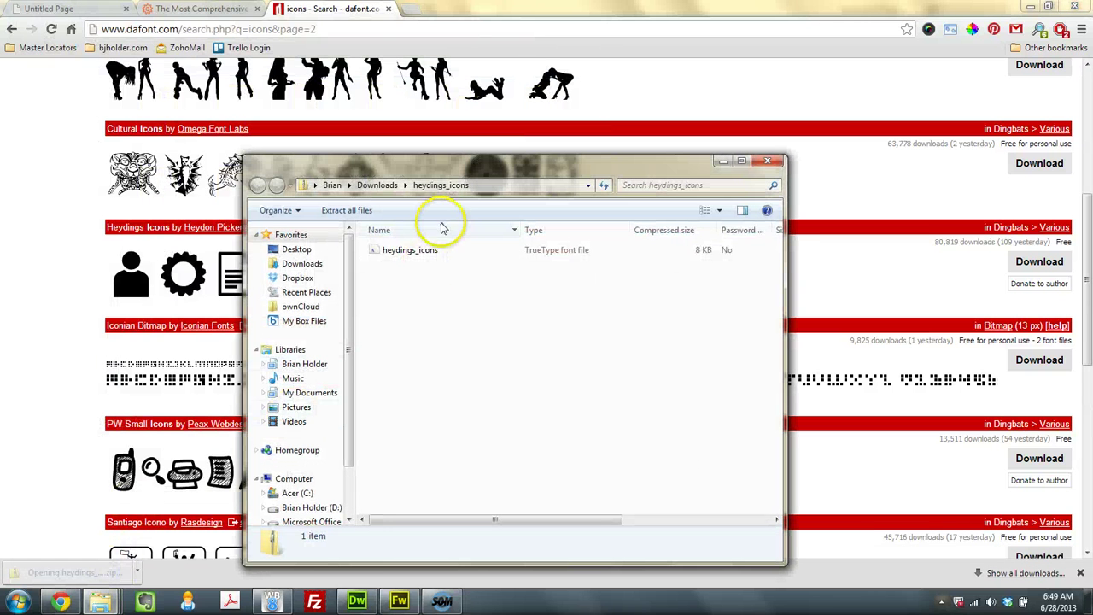
left_click(550, 254)
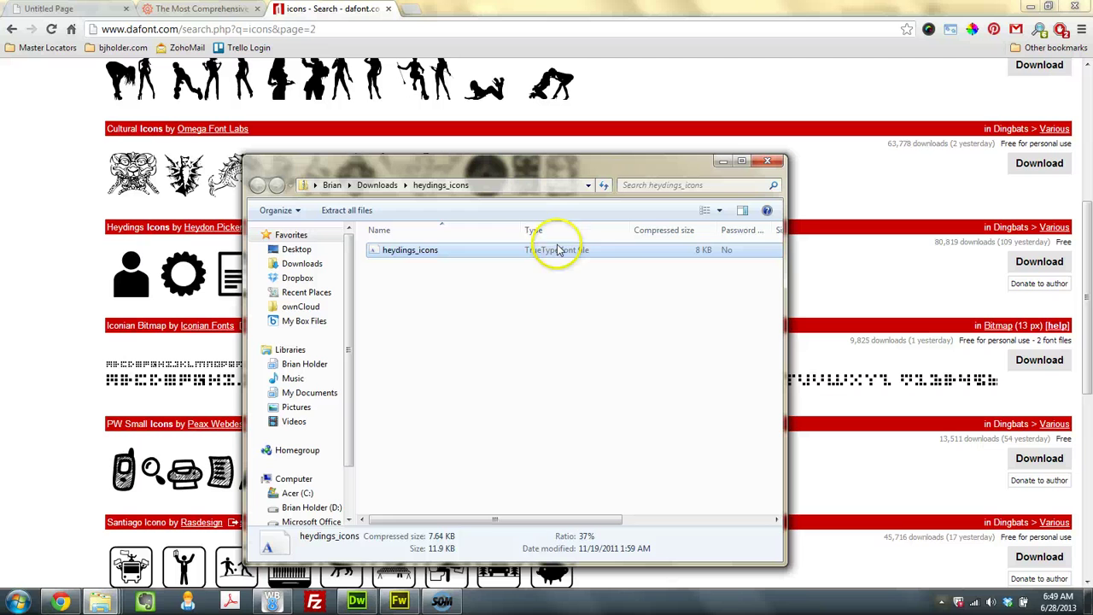
right_click(615, 260)
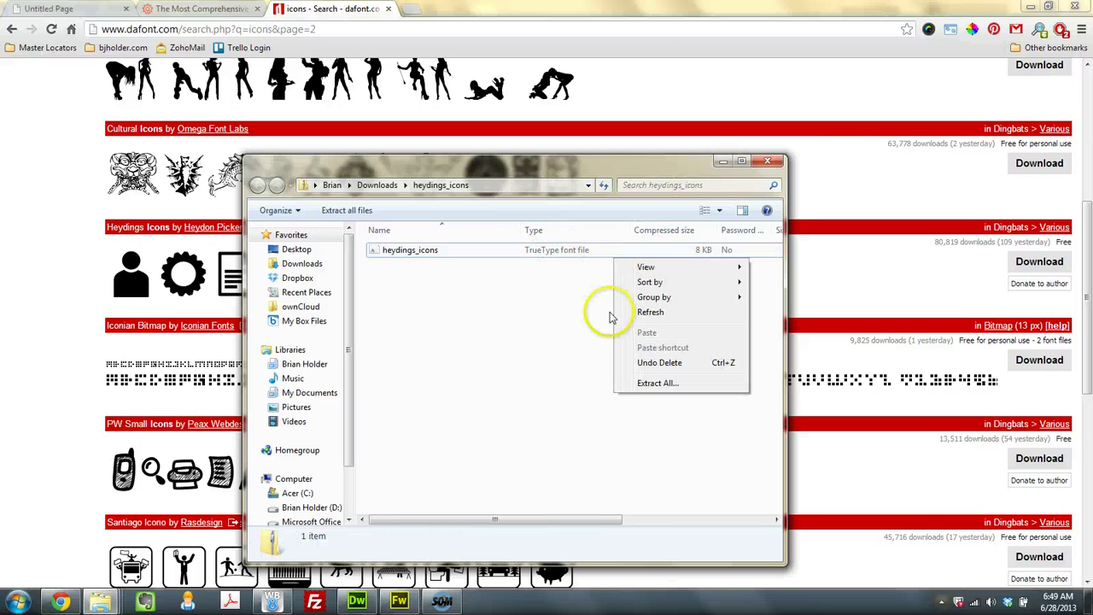
right_click(536, 256)
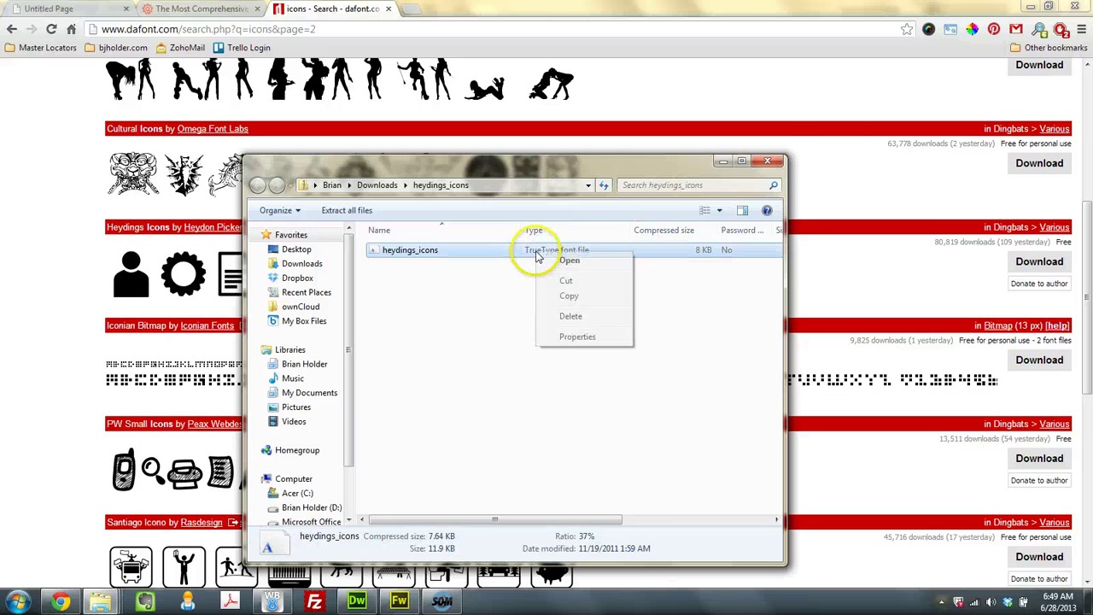
left_click(563, 296)
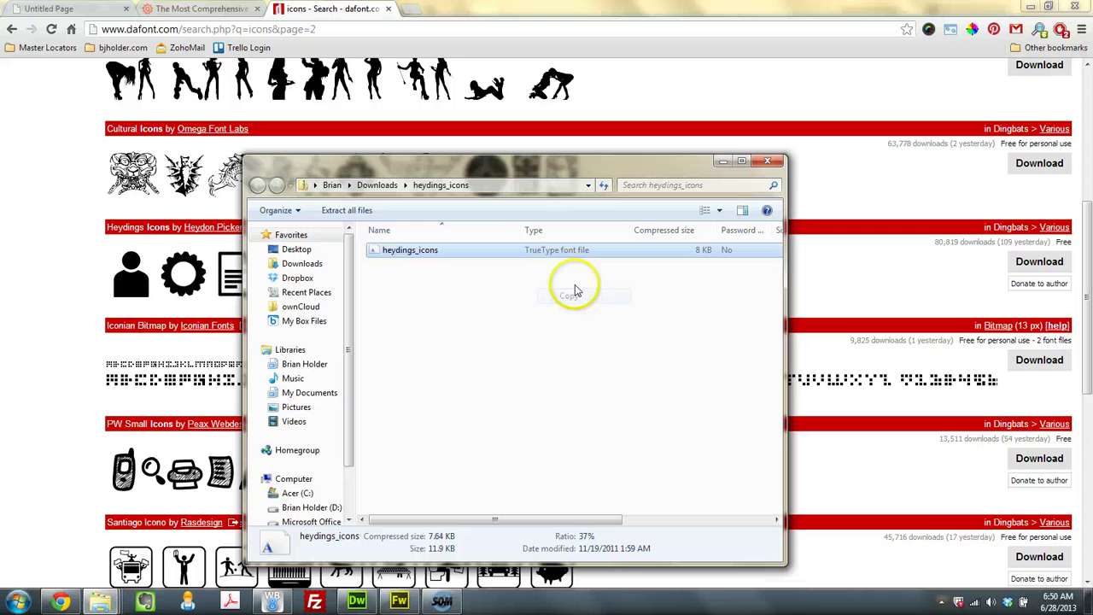
left_click(767, 161)
mouse_move(100, 601)
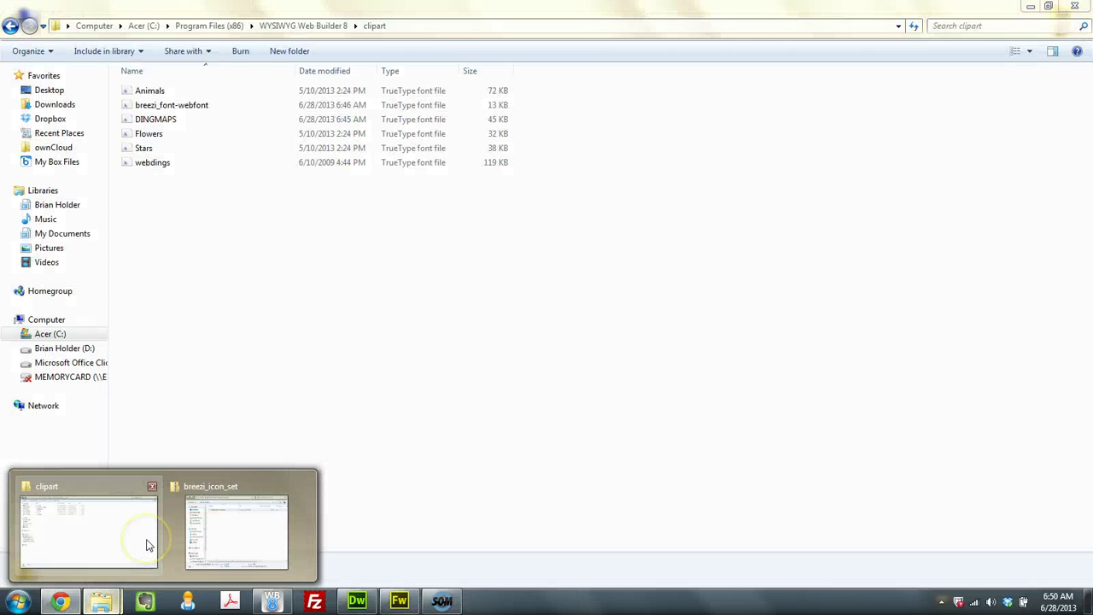
Step: Paste the heydings_icons font into the clipart folder, granting admin permission
left_click(146, 545)
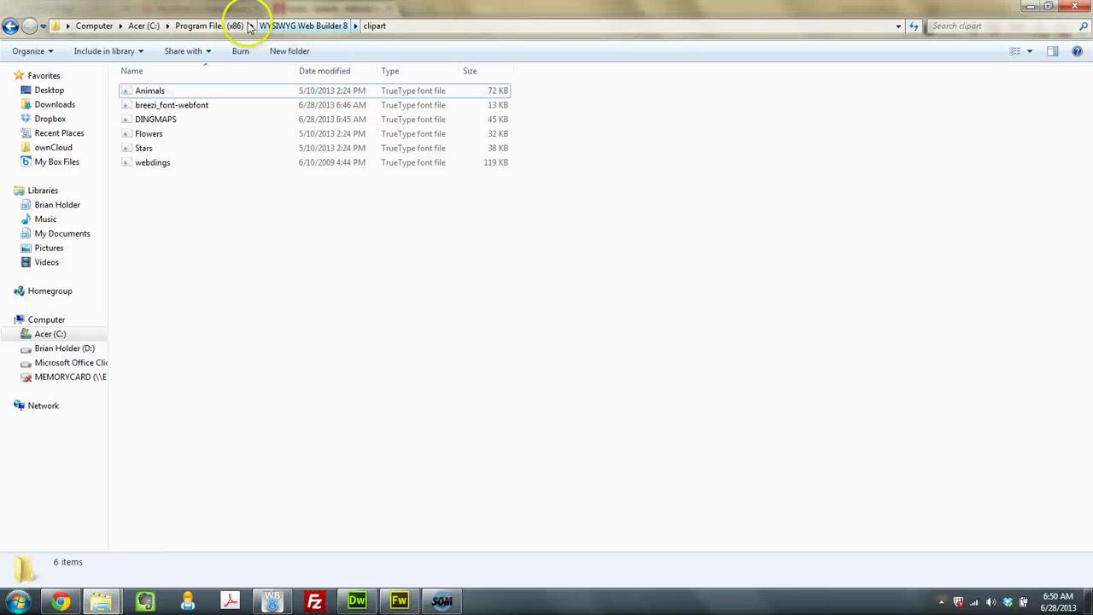
right_click(164, 244)
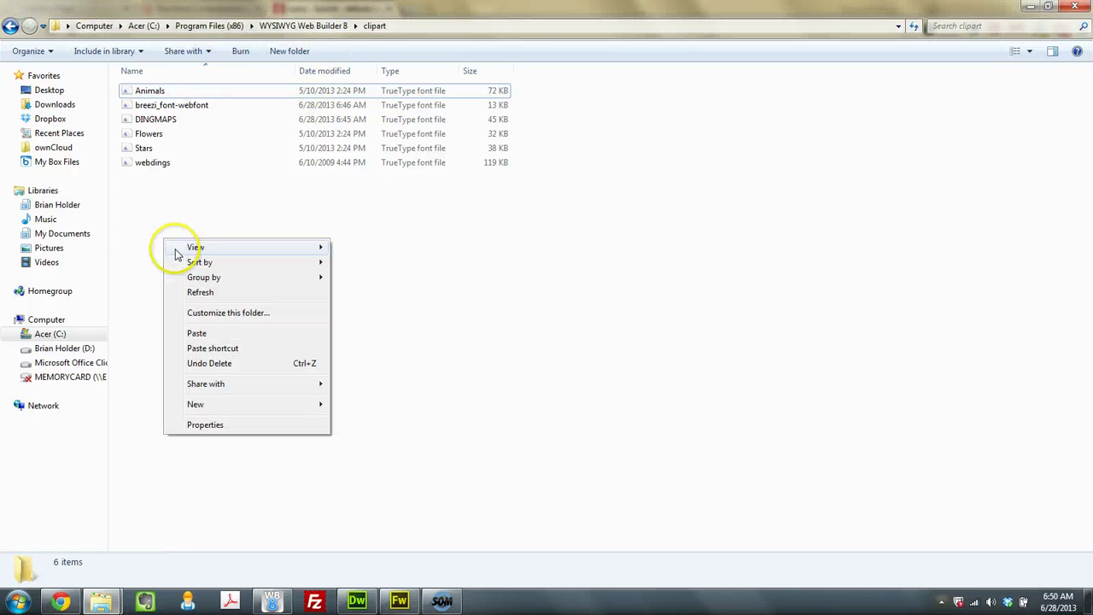
left_click(224, 335)
left_click(533, 357)
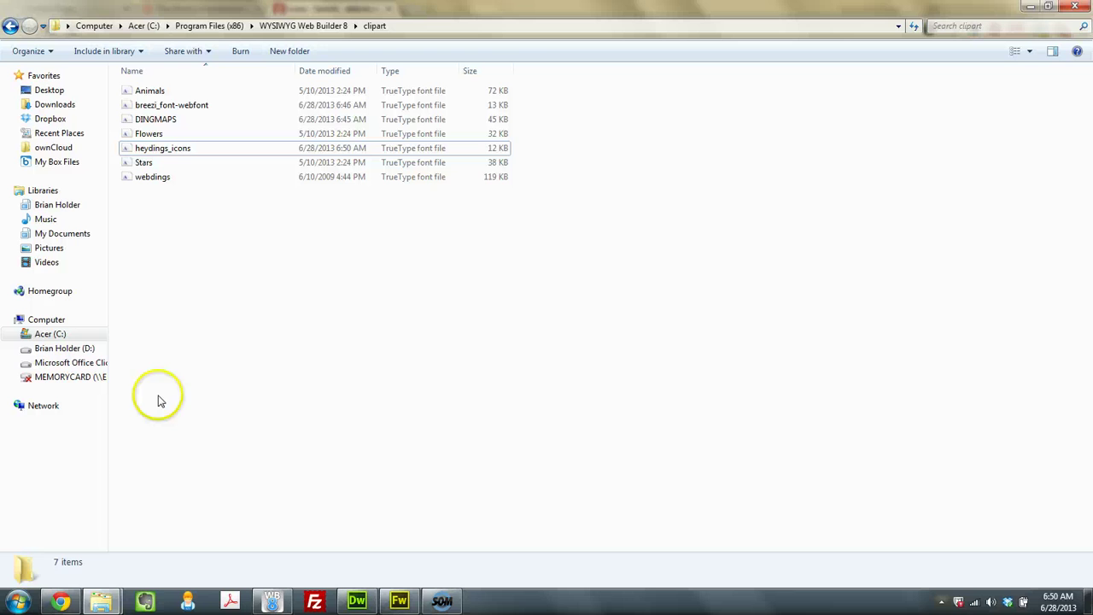
Step: Preview the heydings_icons RSS, camera and tag icons in the clip art picker, then close without placing
left_click(271, 601)
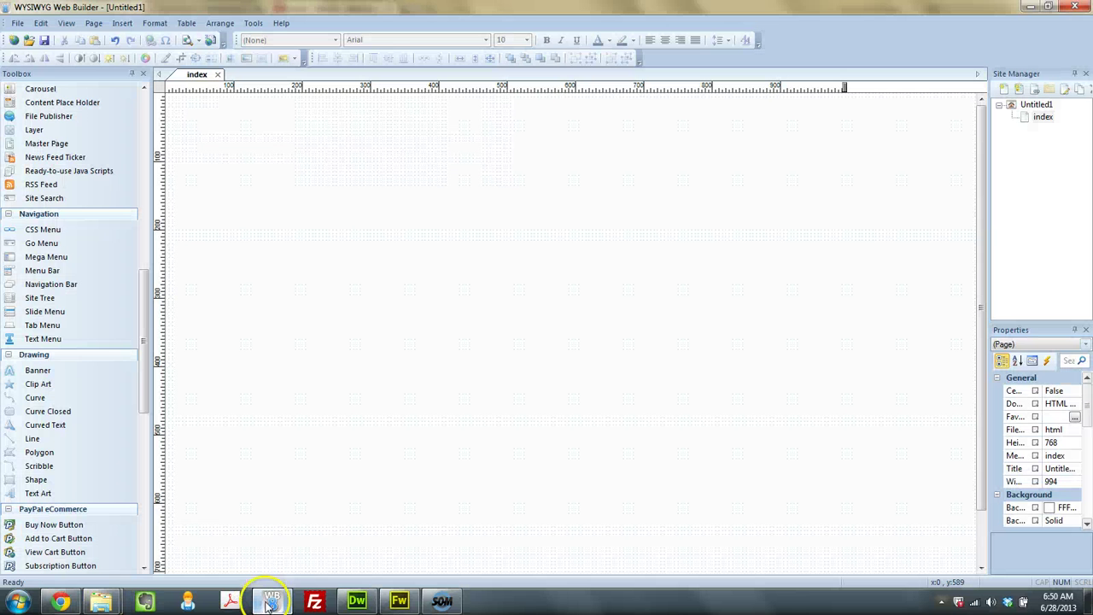
left_click_drag(68, 384, 376, 313)
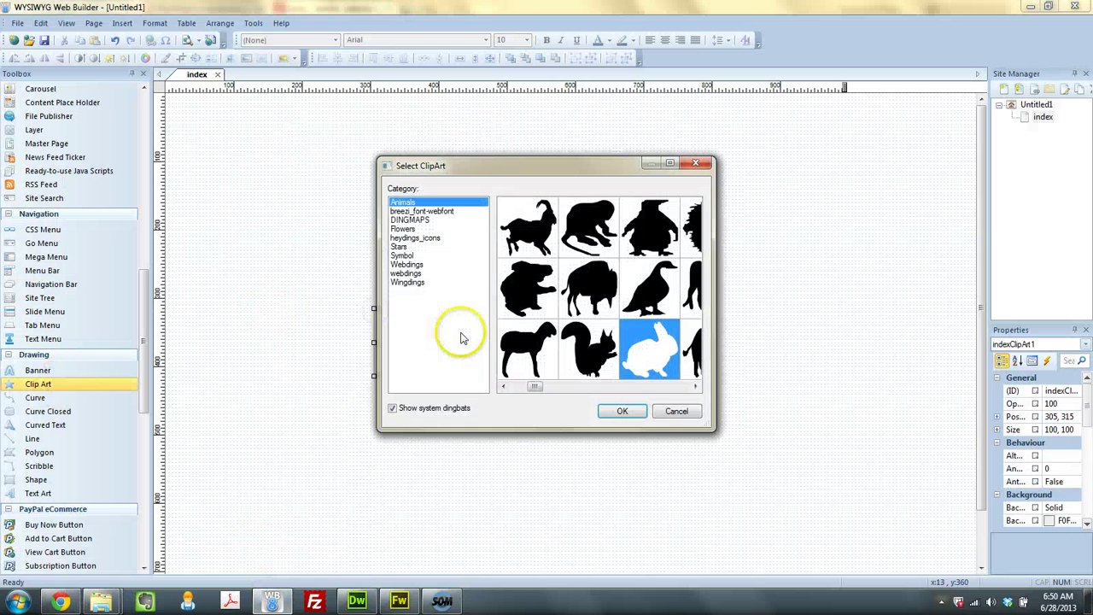
left_click(409, 239)
left_click(671, 163)
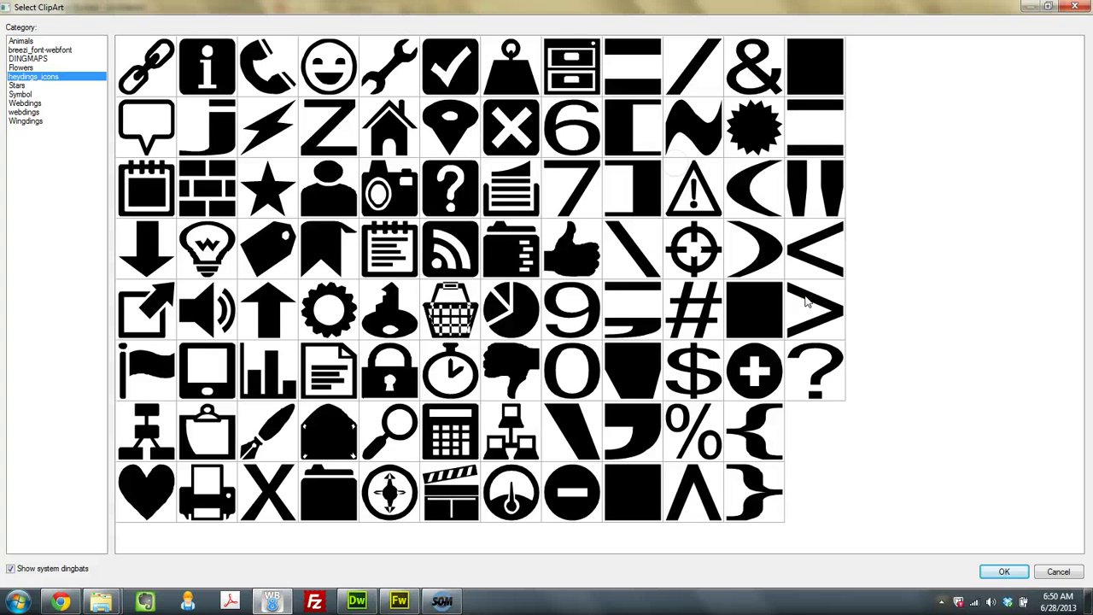
left_click(461, 256)
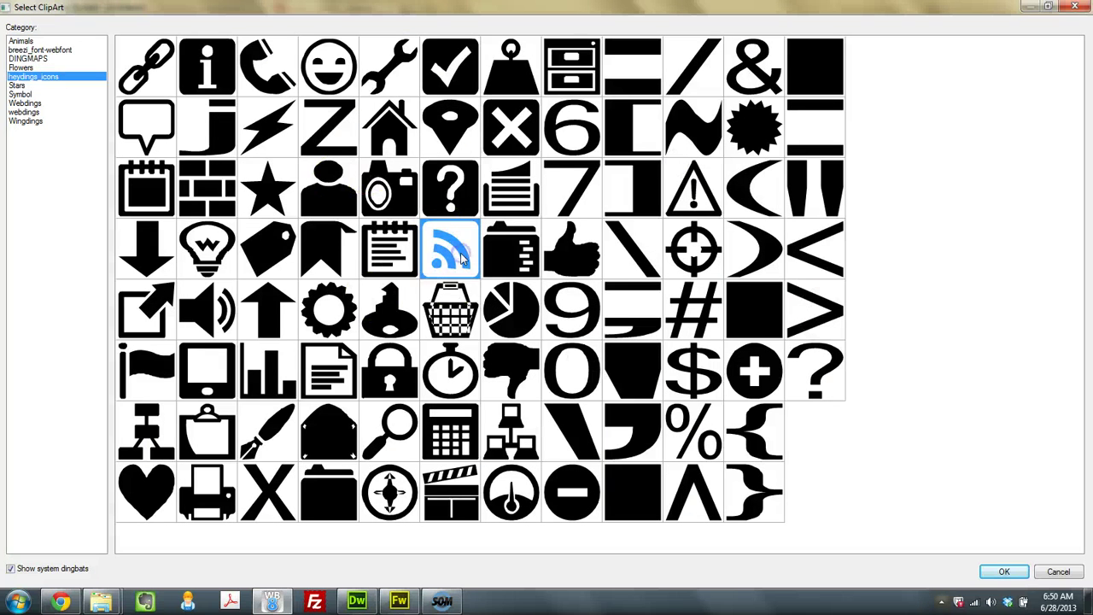
left_click(413, 200)
left_click(262, 246)
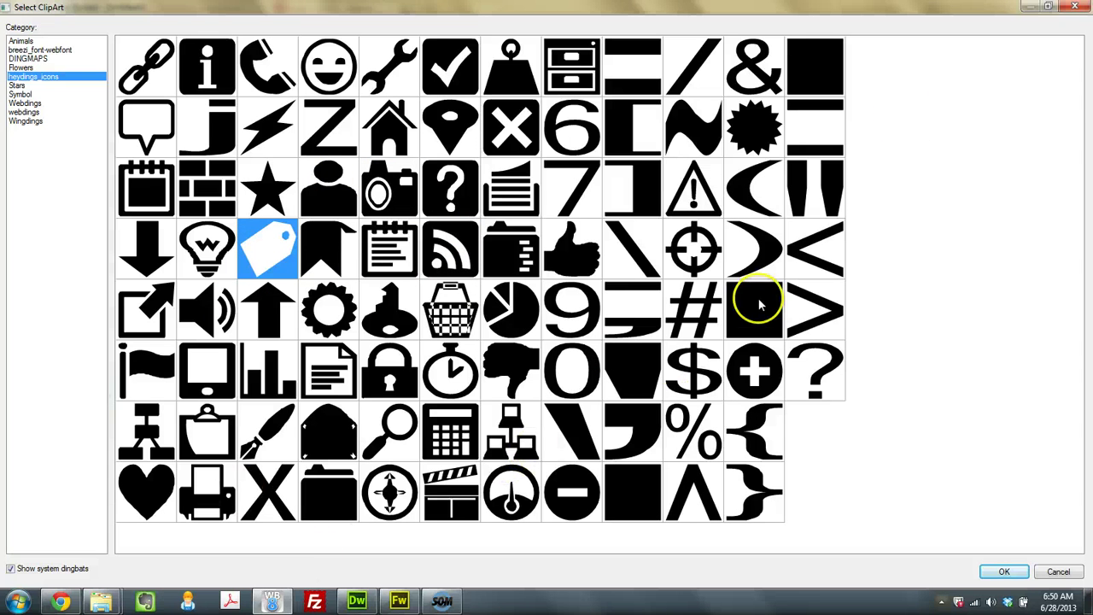
left_click(1074, 7)
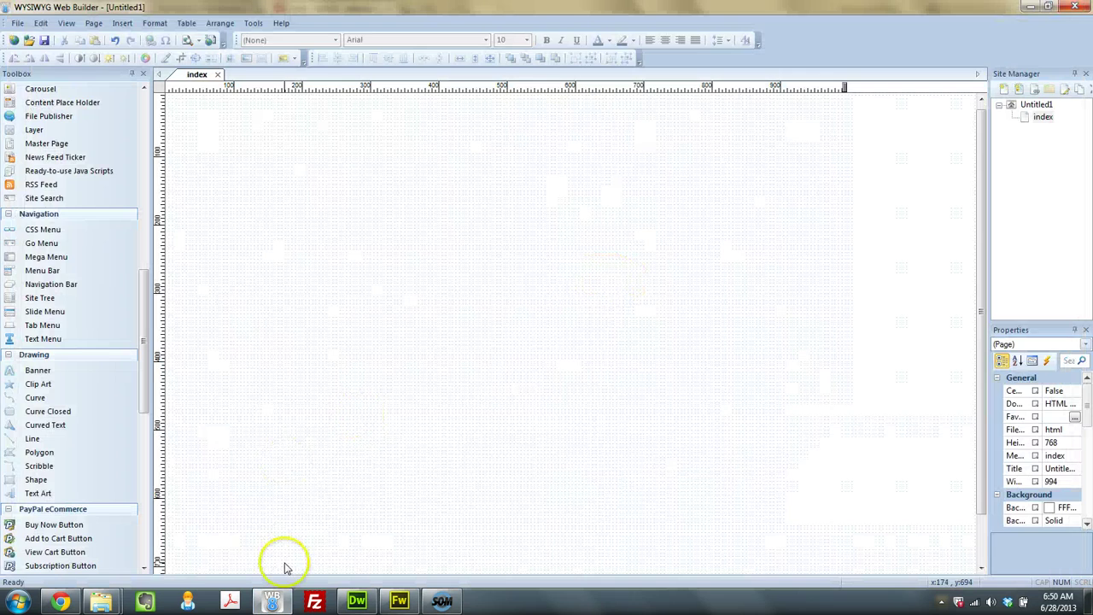
Step: Go to page 3 of the dafont icon-font results and scroll to Social Font Icons
left_click(271, 602)
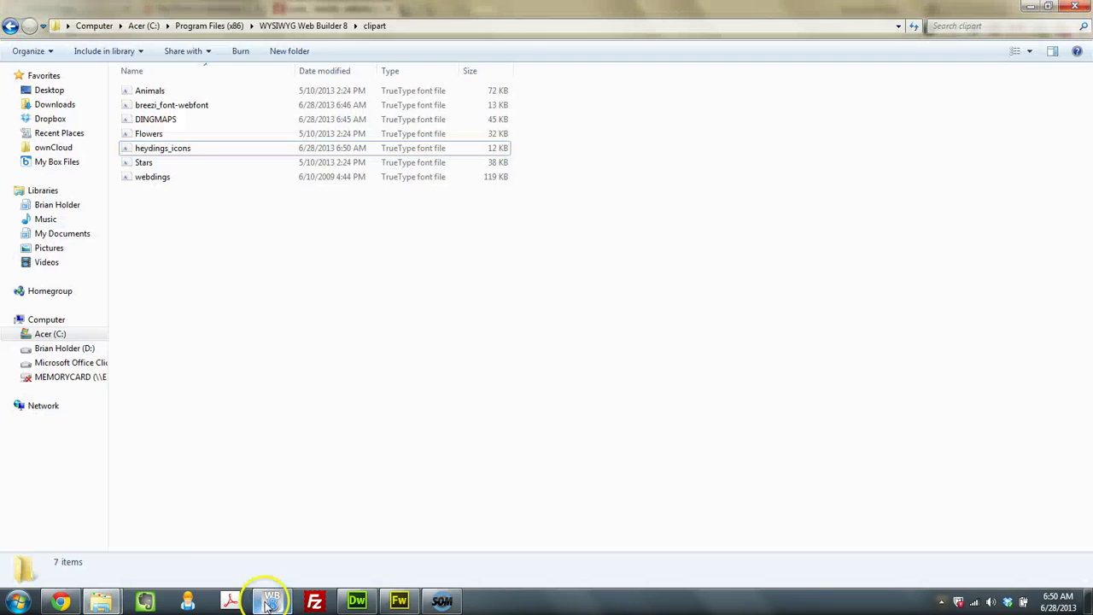
left_click(59, 602)
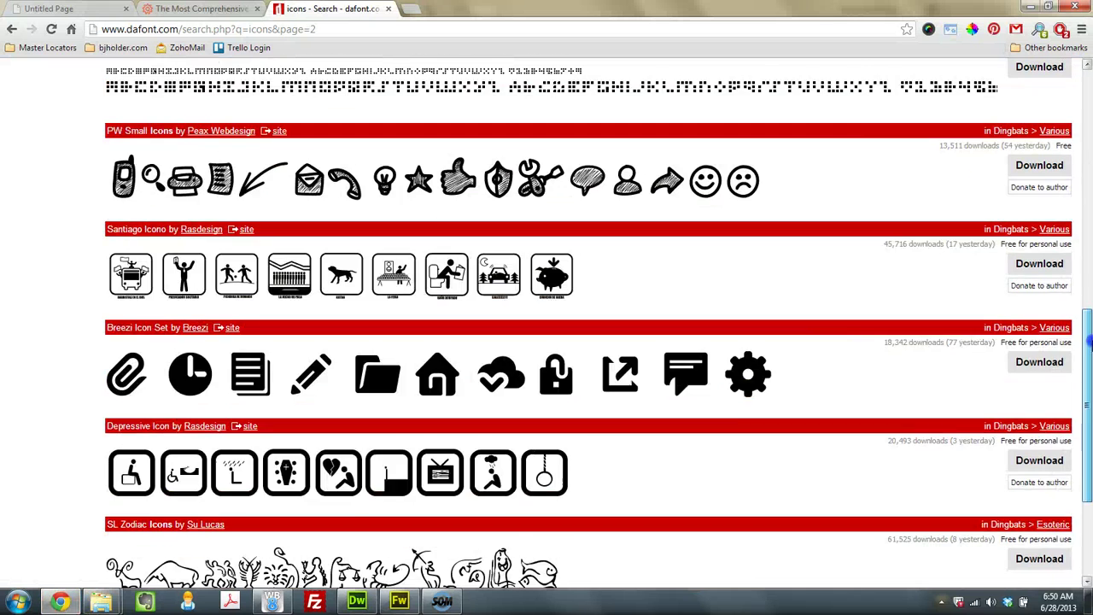
left_click_drag(1088, 342, 1089, 412)
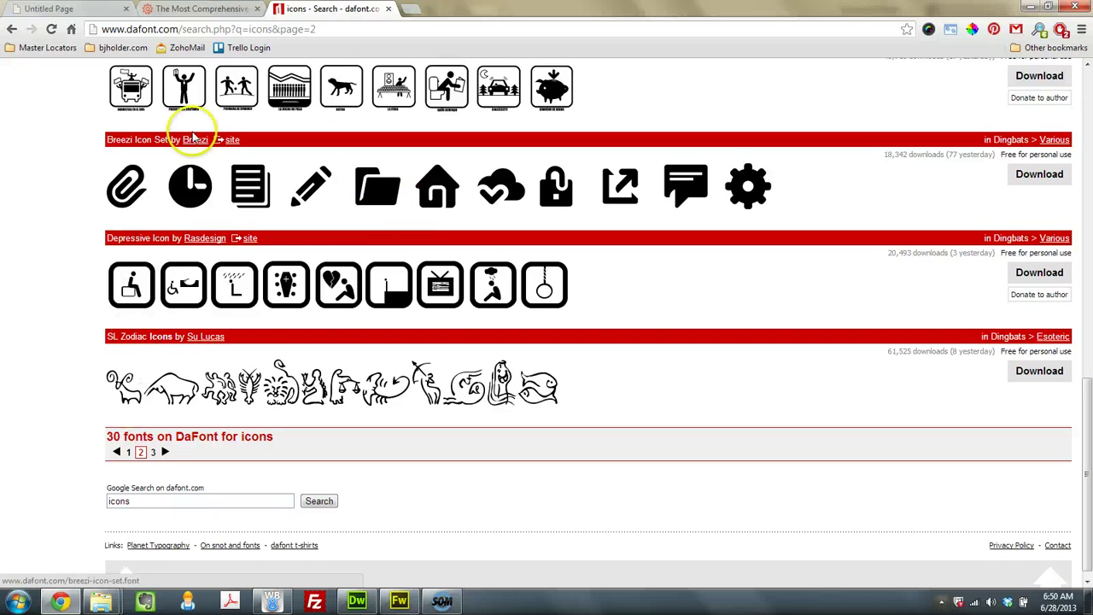
left_click(153, 452)
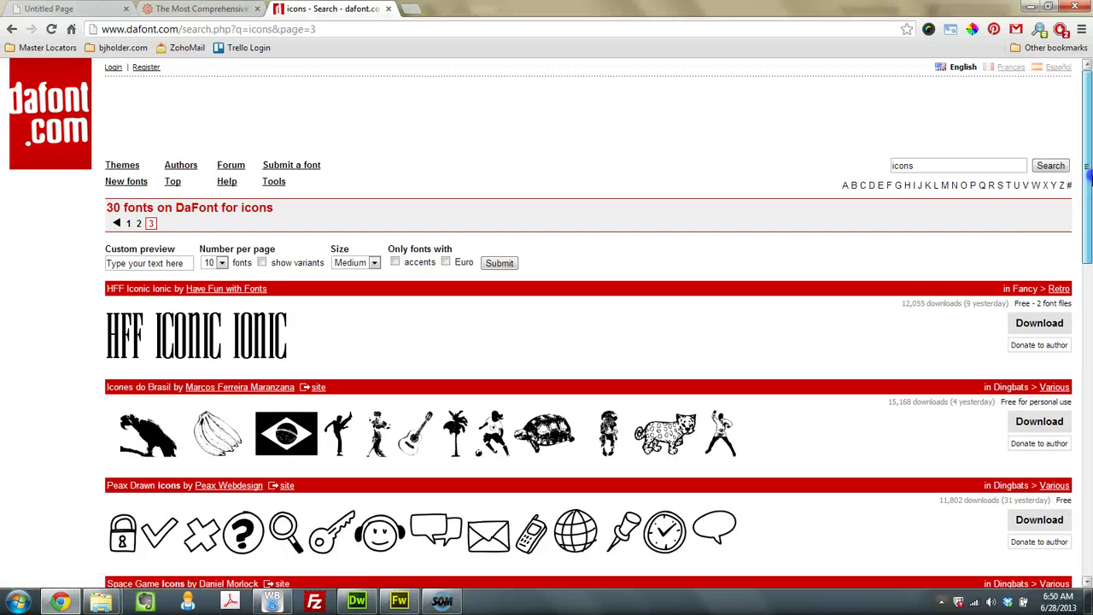
left_click_drag(1089, 175, 1088, 367)
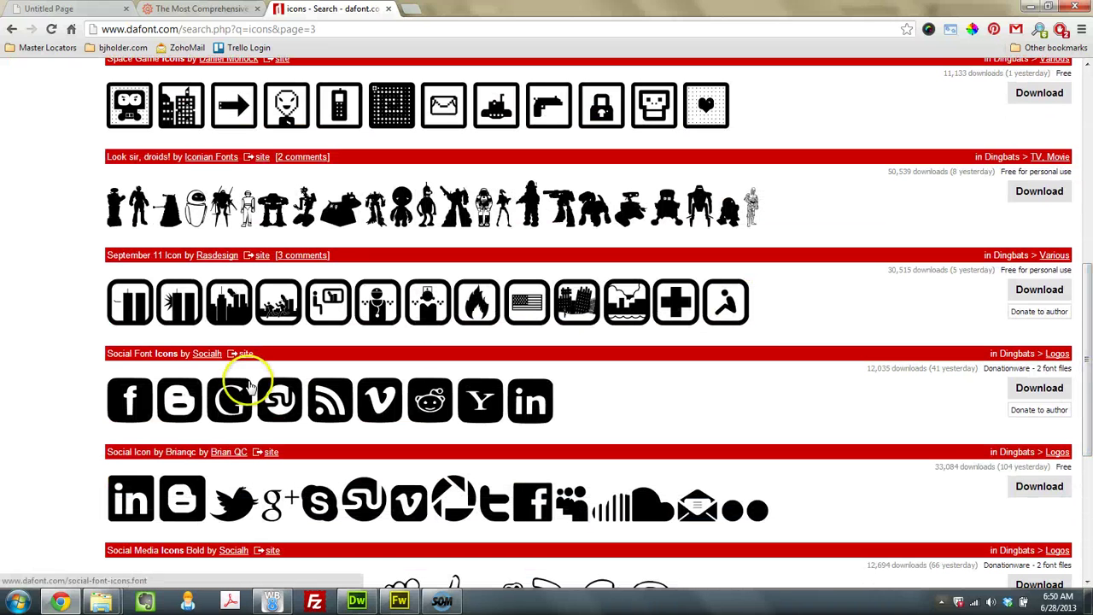
Step: Download and save the Social Font Icons and Social Icon by Brianqc zips
left_click(1024, 395)
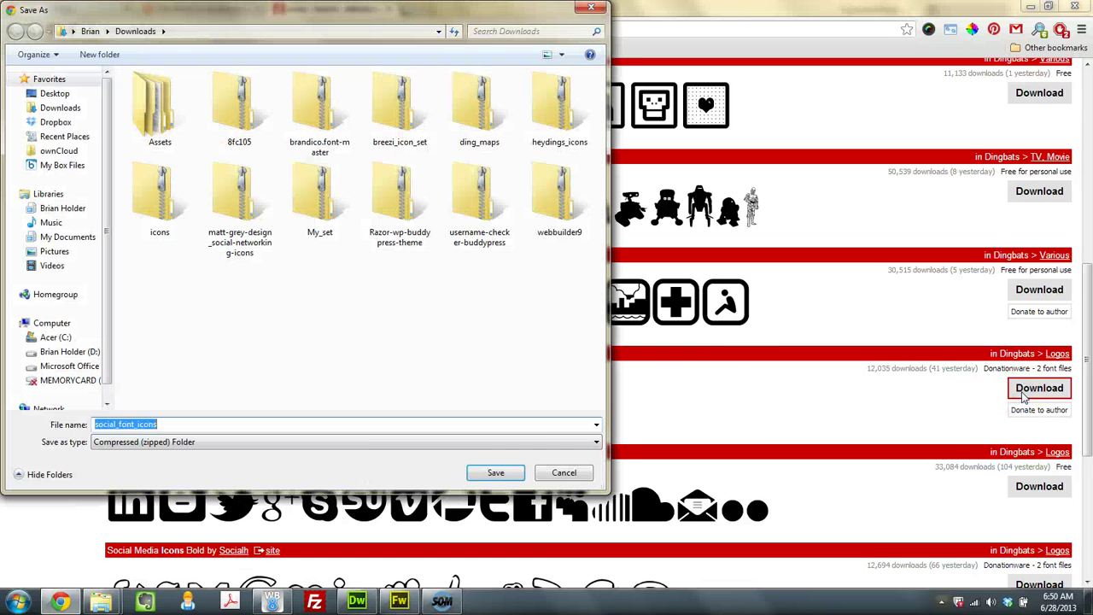
left_click(478, 473)
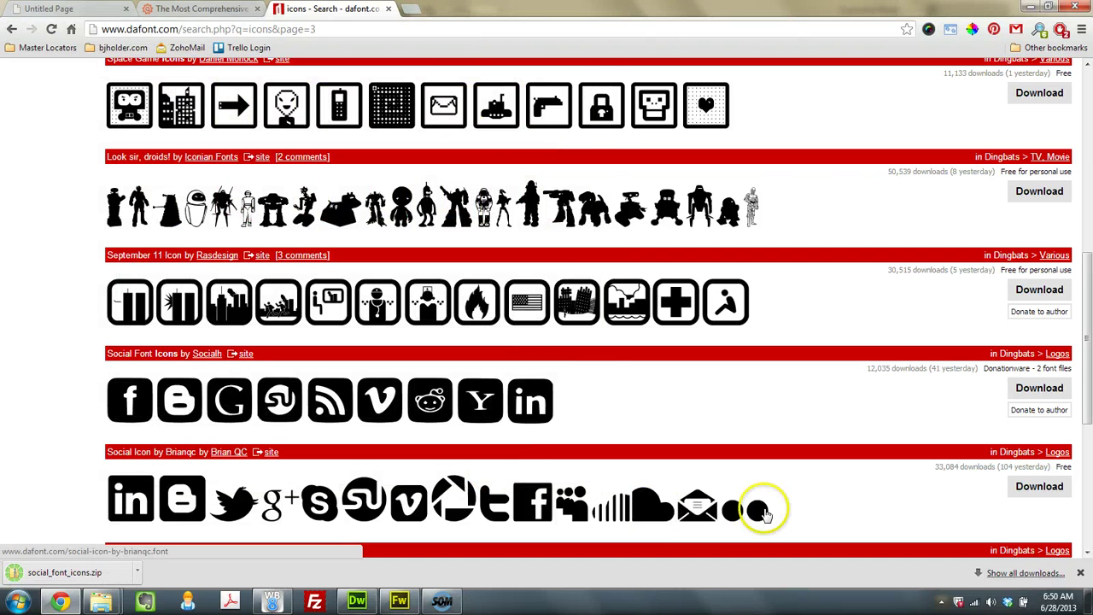
left_click(1043, 485)
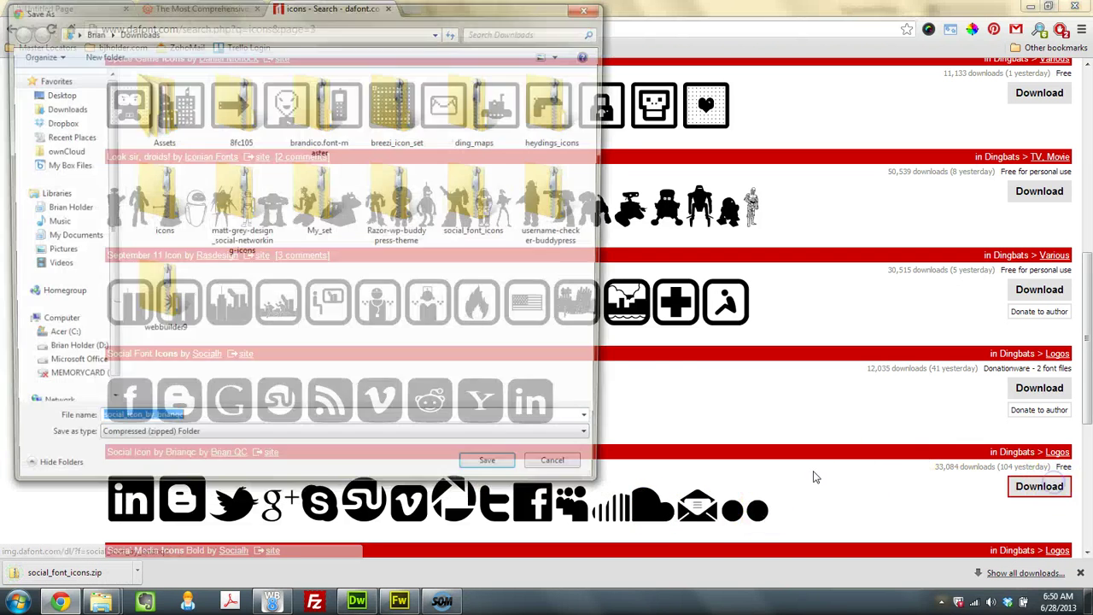
left_click(493, 483)
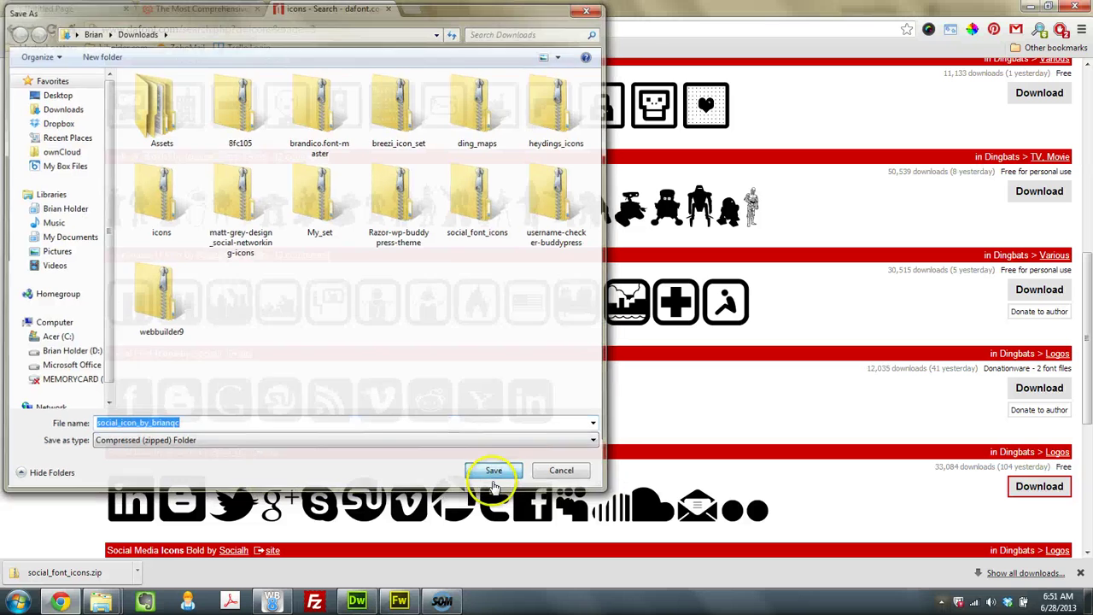
Step: Open social_icon_by_brianqc.zip and select its TrueType font file
left_click_drag(1087, 359, 1089, 448)
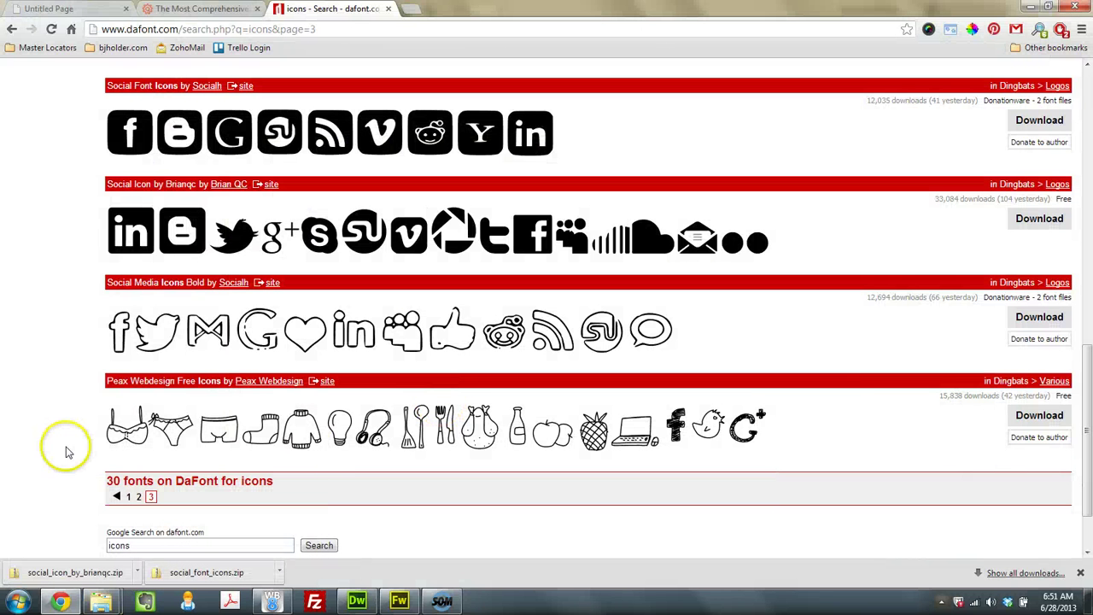
left_click(75, 571)
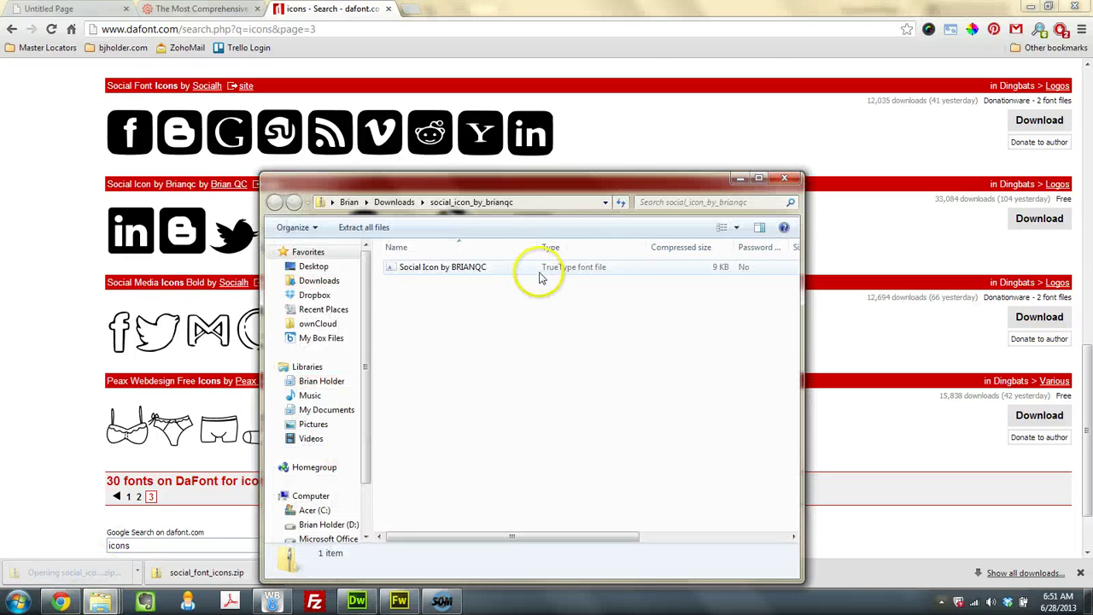
left_click(551, 269)
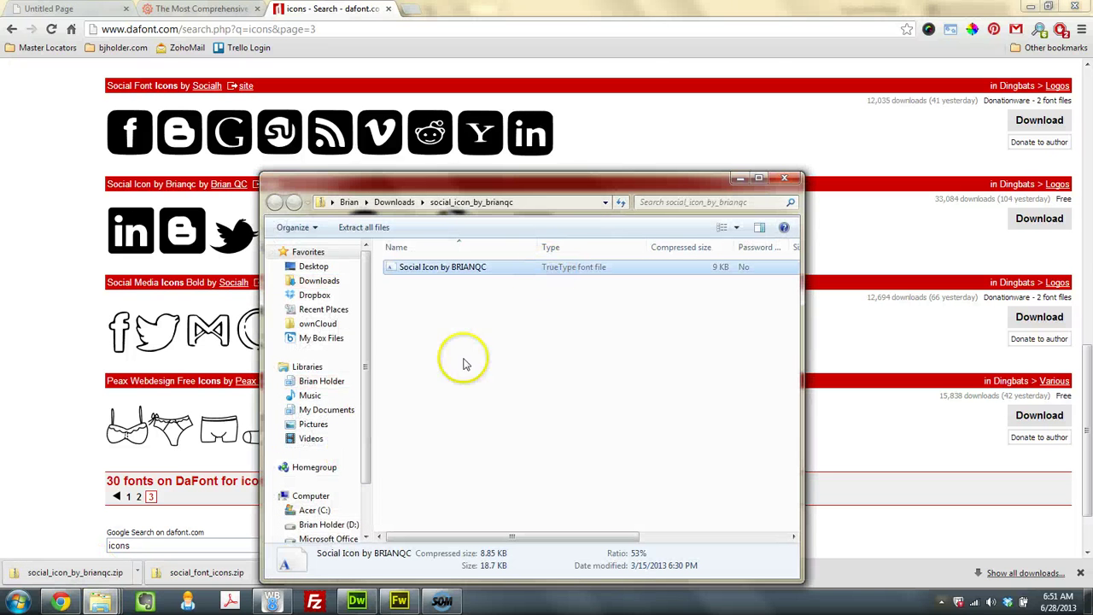
mouse_move(100, 602)
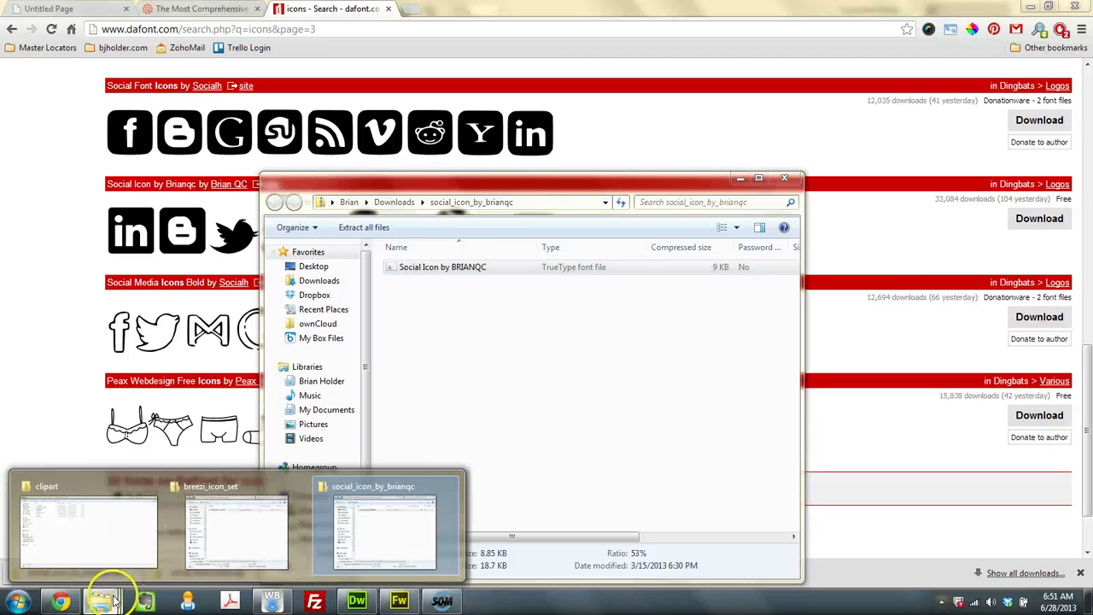
Step: Paste the Social Icon by BRIANQC font into the clipart folder, granting access, then return to Web Builder
left_click(115, 536)
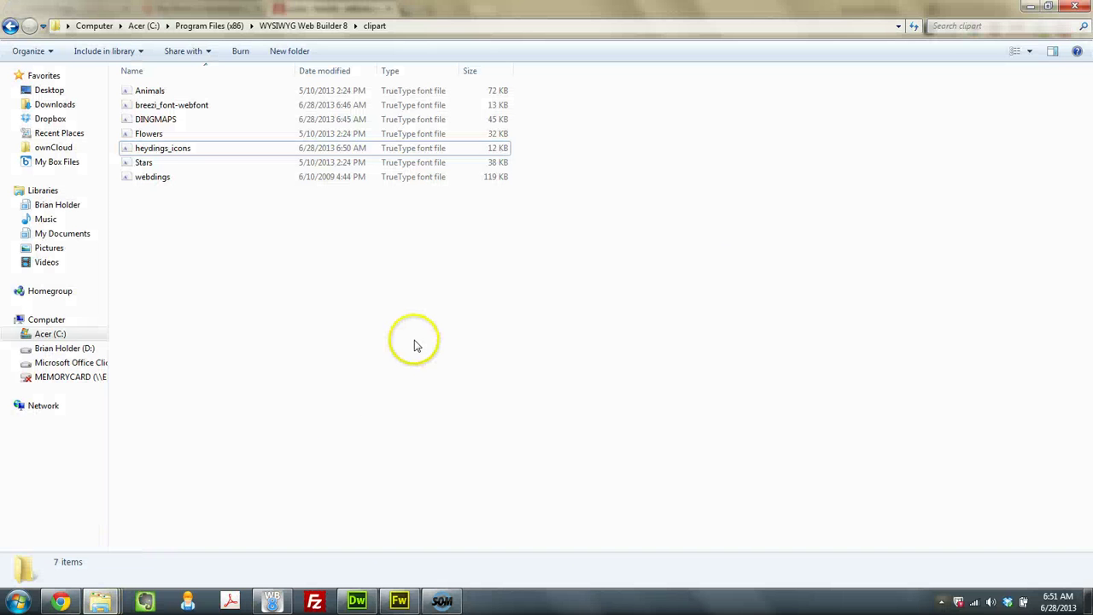
key("ctrl+v")
left_click(510, 355)
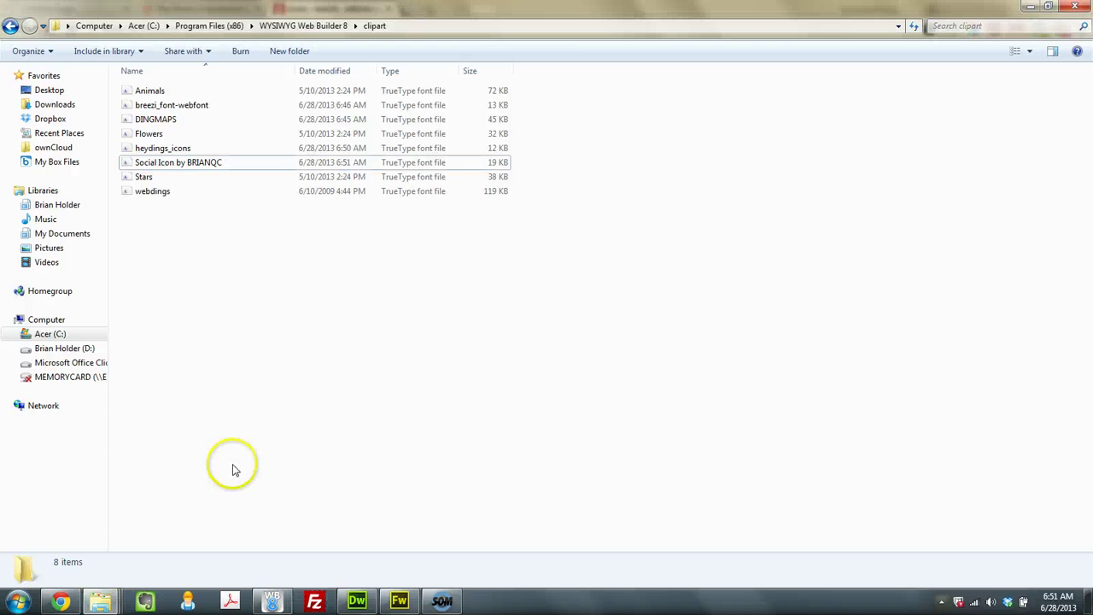
left_click(272, 601)
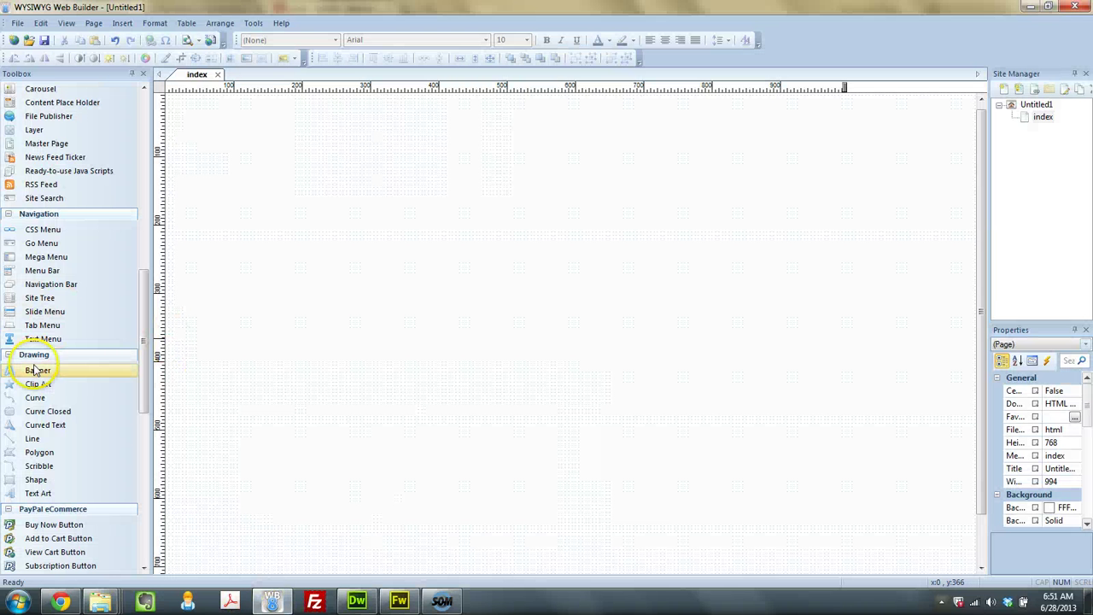
Step: Draw a clip art box on the page and show the 'Social Icon by BRIANQC' category
left_click(37, 384)
left_click(261, 229)
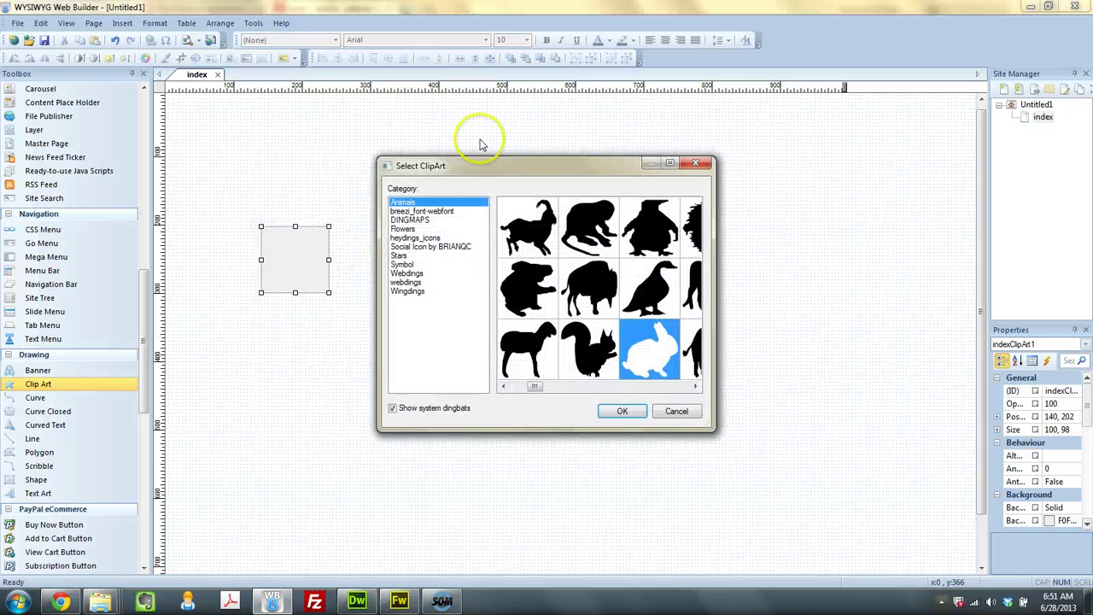
left_click(670, 162)
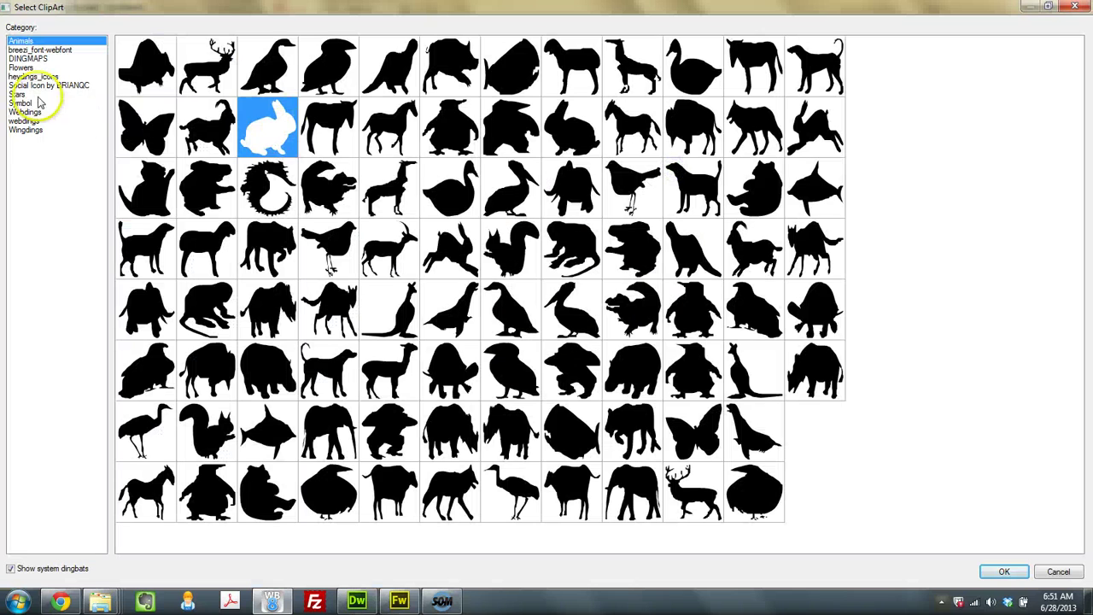
left_click(24, 86)
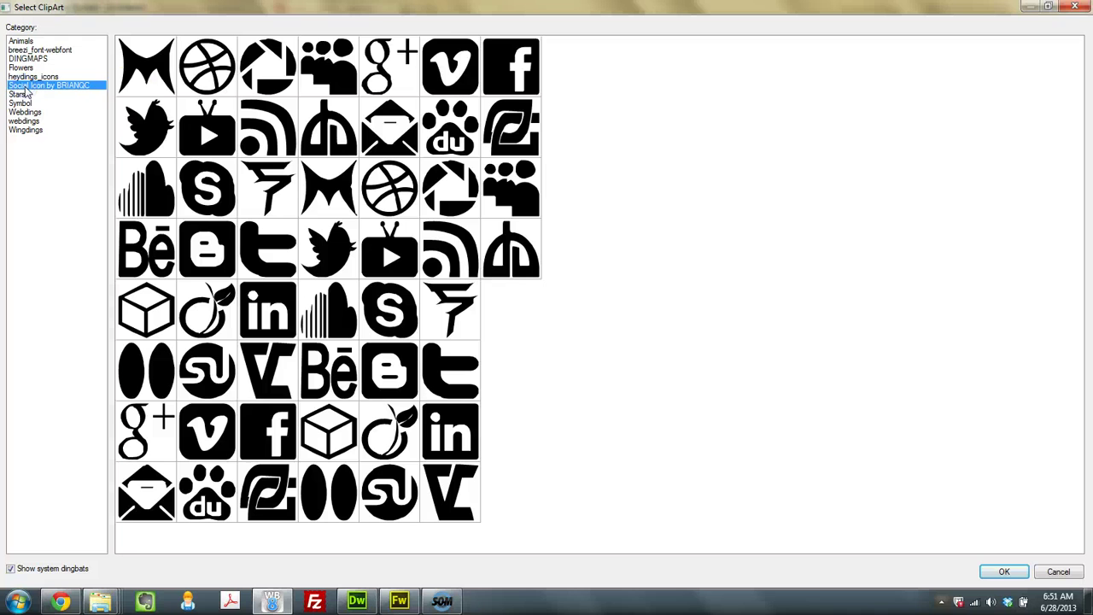
Step: Choose the Facebook glyph from the Social Icon by BRIANQC set and place it
left_click(509, 61)
left_click(250, 453)
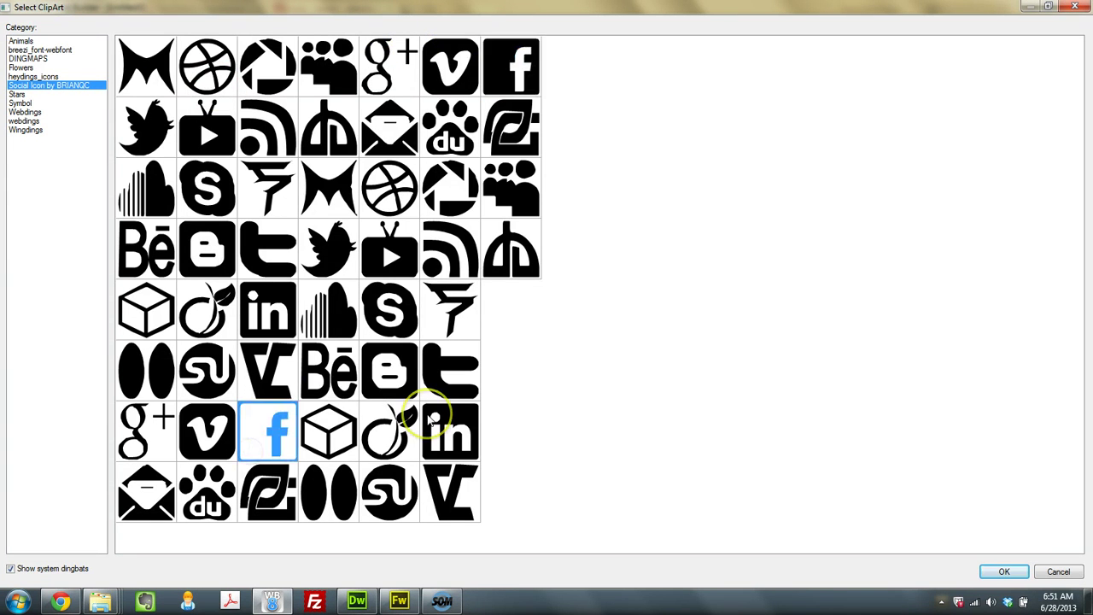
left_click(341, 273)
left_click(245, 252)
left_click(270, 305)
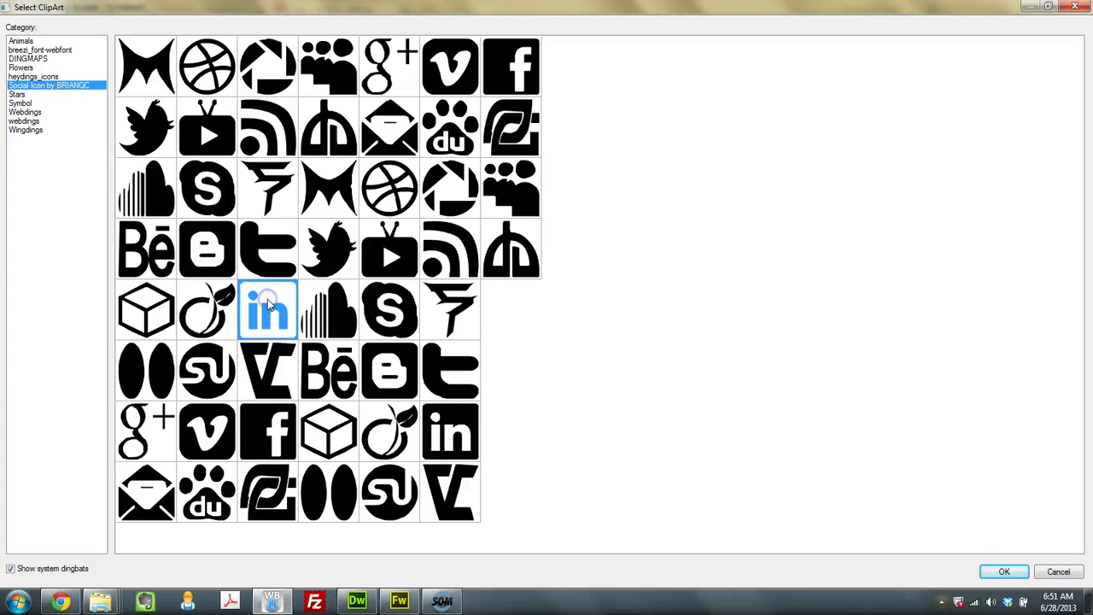
left_click(443, 445)
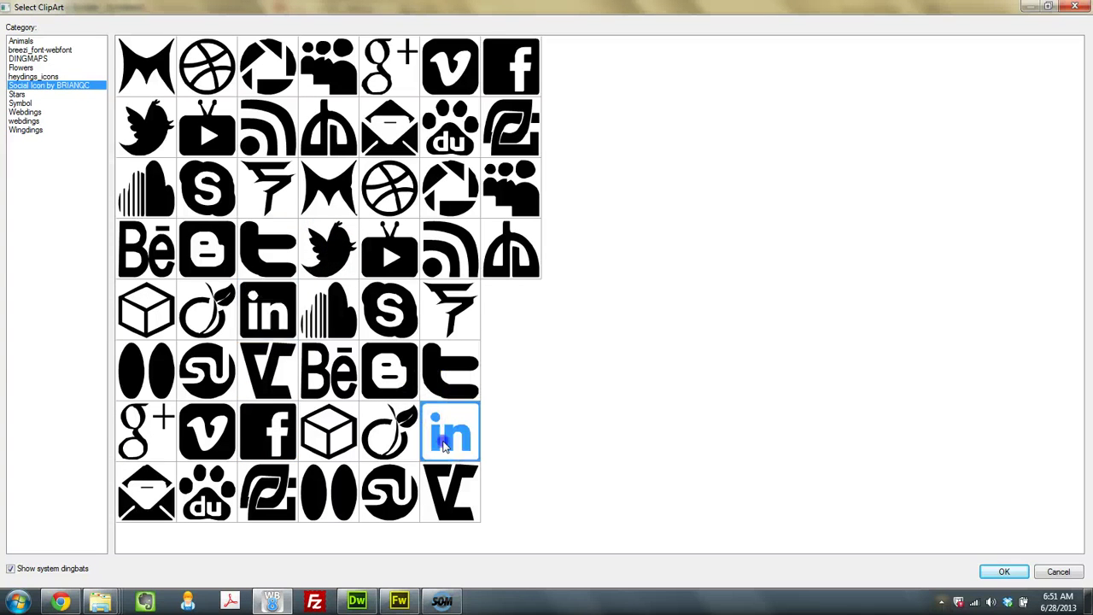
left_click(291, 448)
left_click(1022, 579)
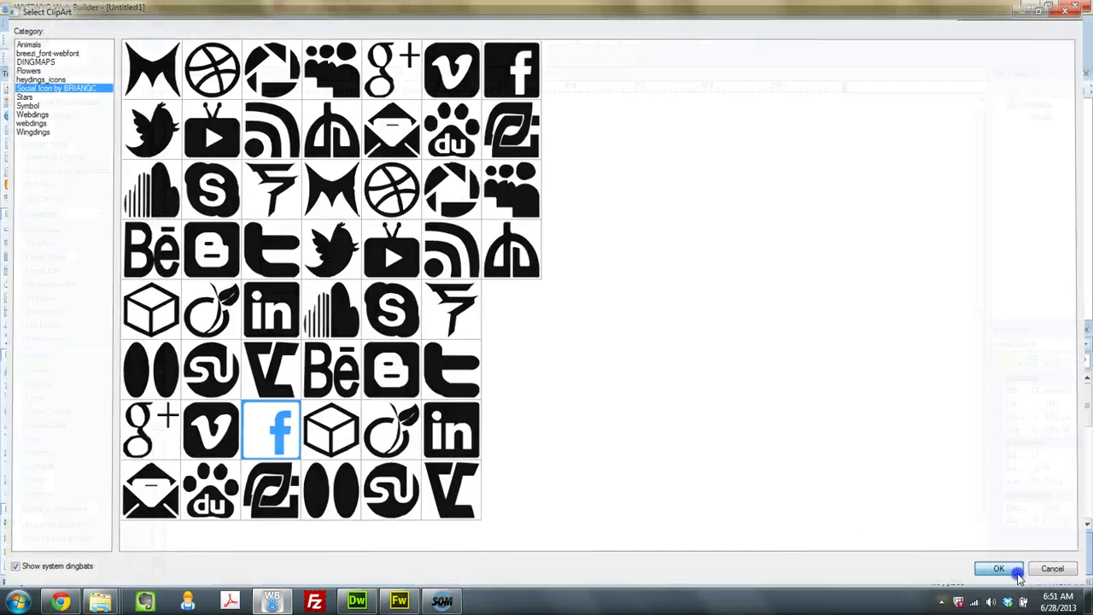
Step: Turn on Anti alias for the clip art and try indigo as Color 1
double_click(309, 273)
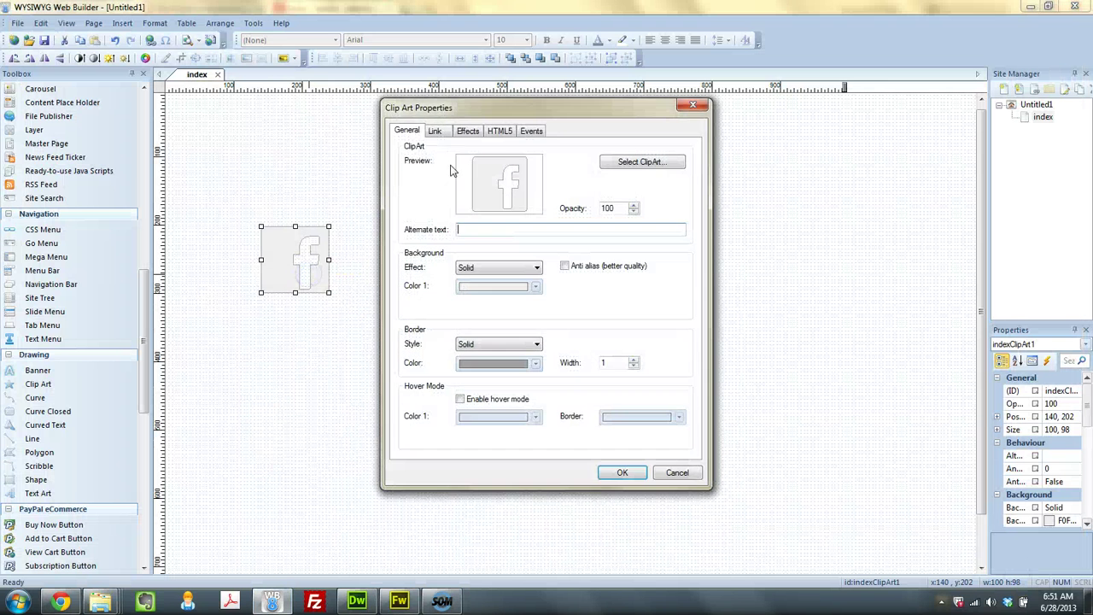
left_click(591, 266)
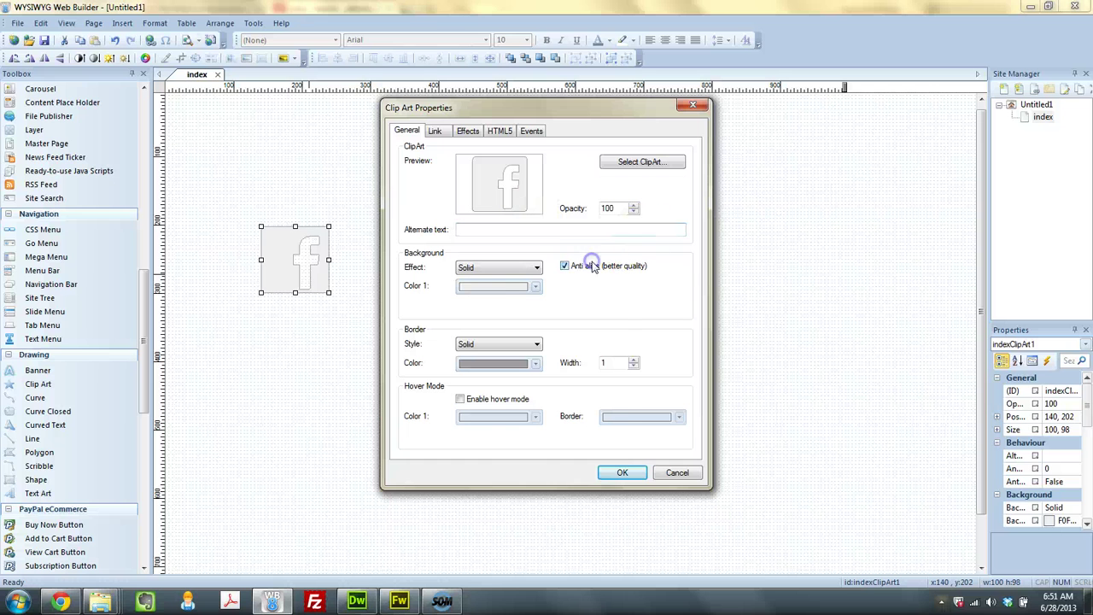
left_click(495, 286)
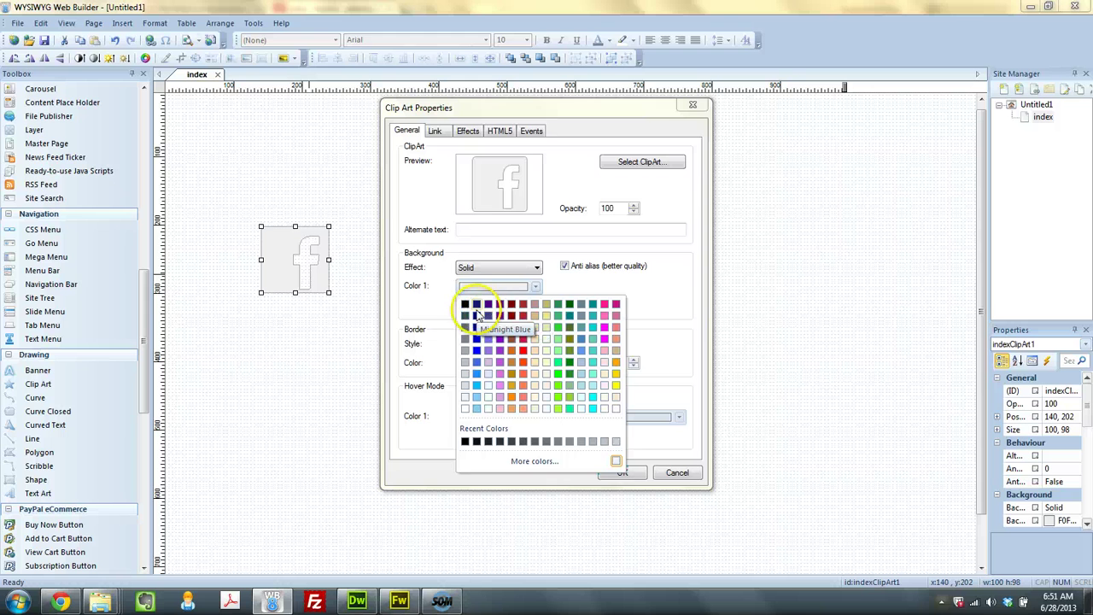
left_click(487, 305)
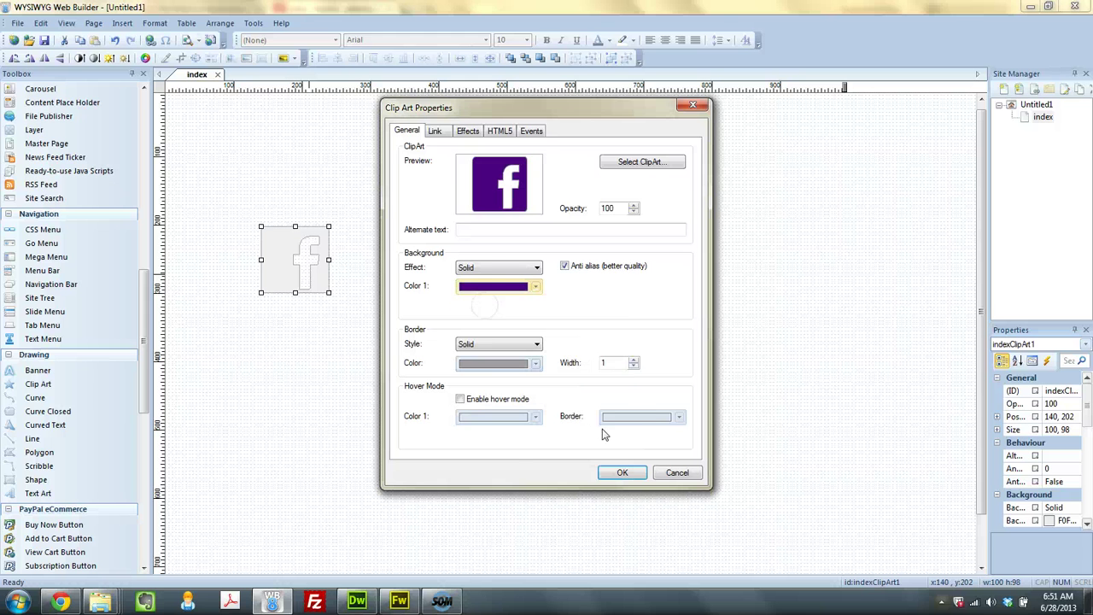
Step: Define a custom dark purple (#2B027D) as the clip art's Color 1
left_click(486, 287)
left_click(541, 461)
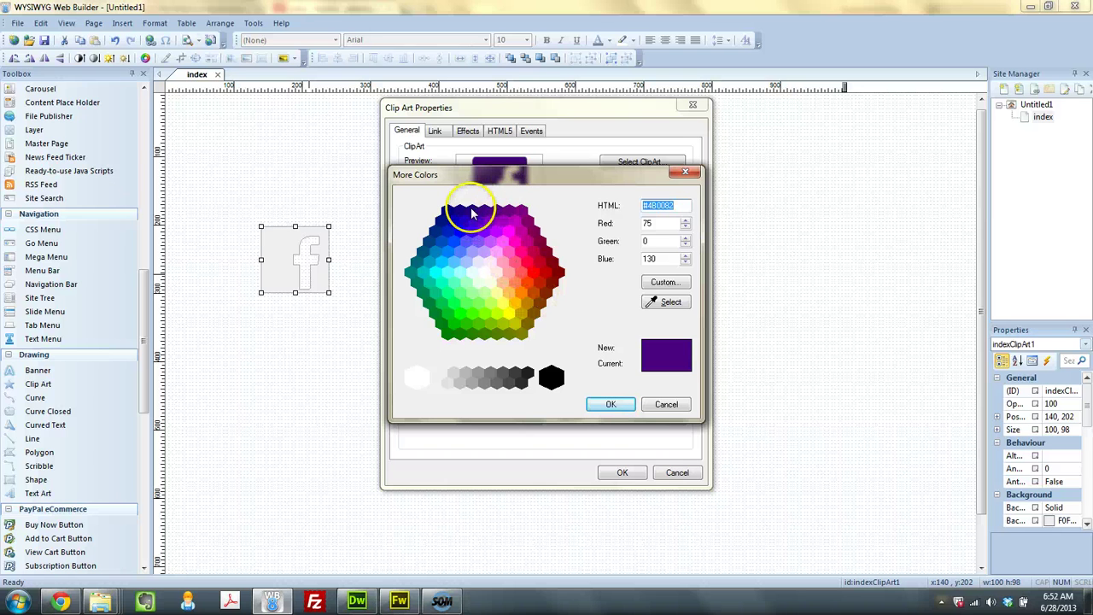
left_click(470, 210)
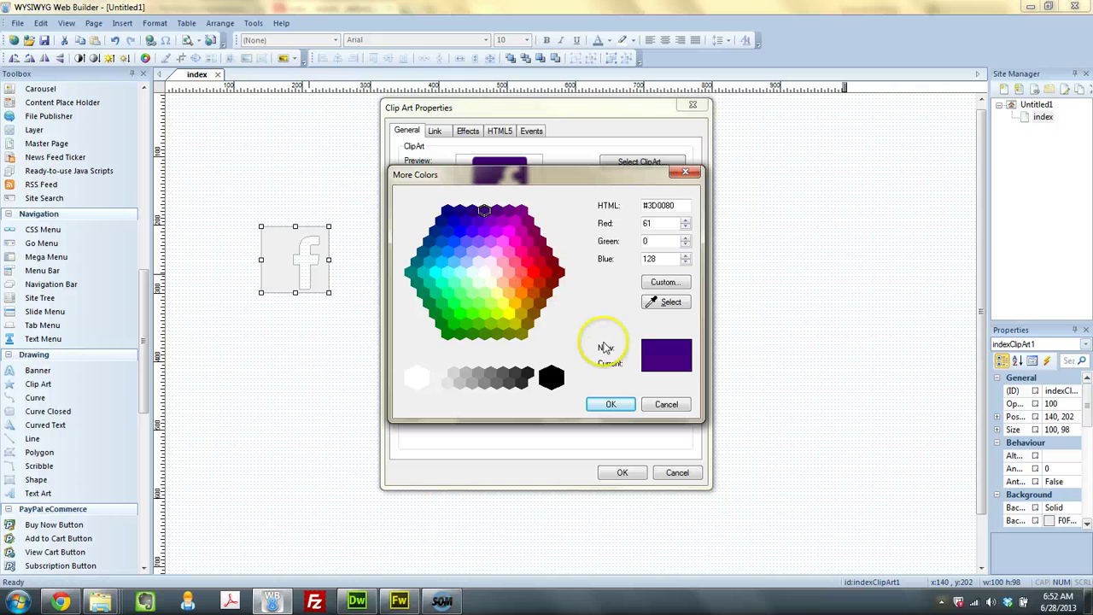
left_click(679, 282)
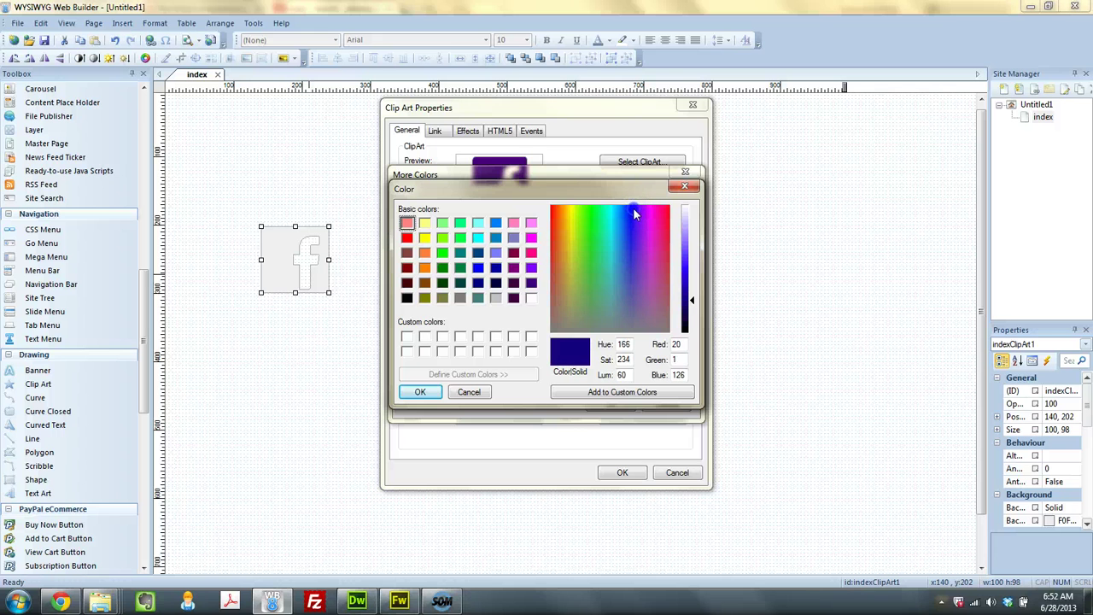
left_click_drag(640, 204, 639, 210)
left_click_drag(567, 348, 455, 388)
left_click(423, 391)
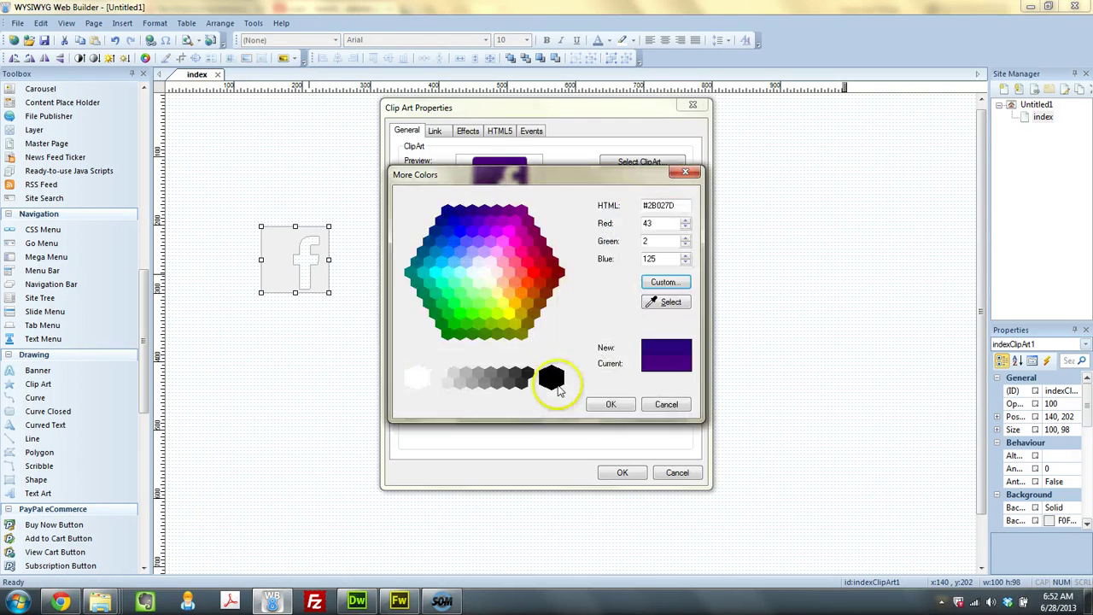
Step: Apply the dark purple, set Border Width to 0 and enable hover mode
left_click(614, 404)
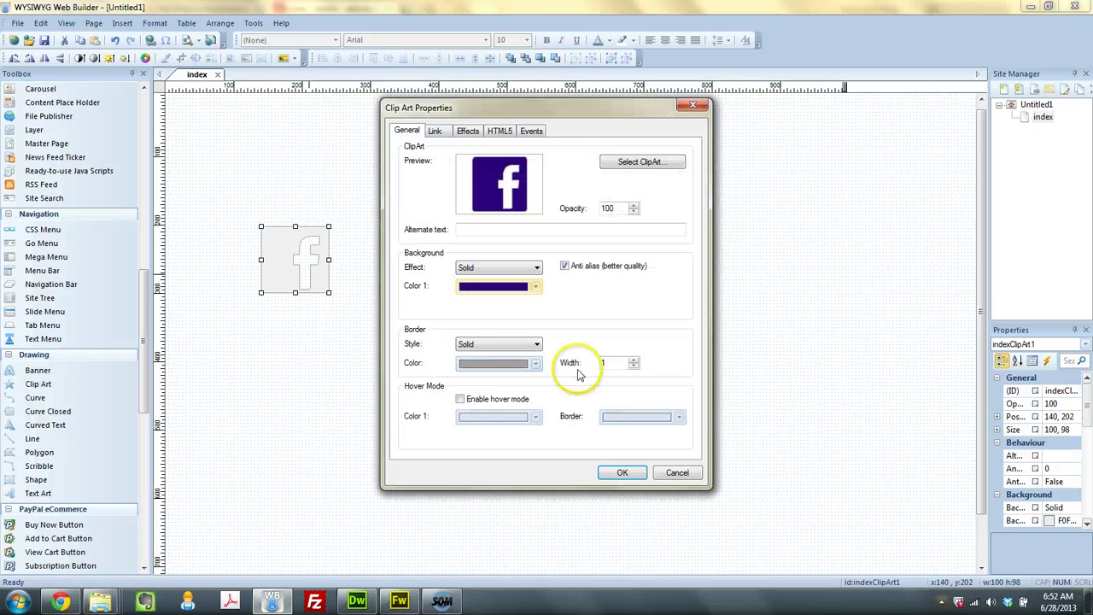
left_click(633, 364)
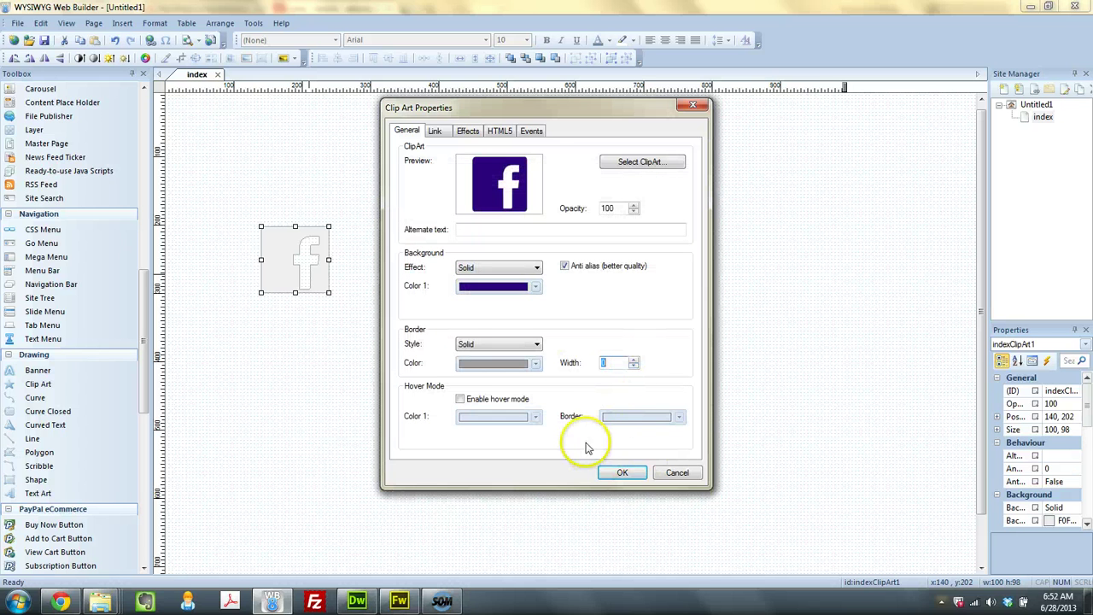
left_click(483, 399)
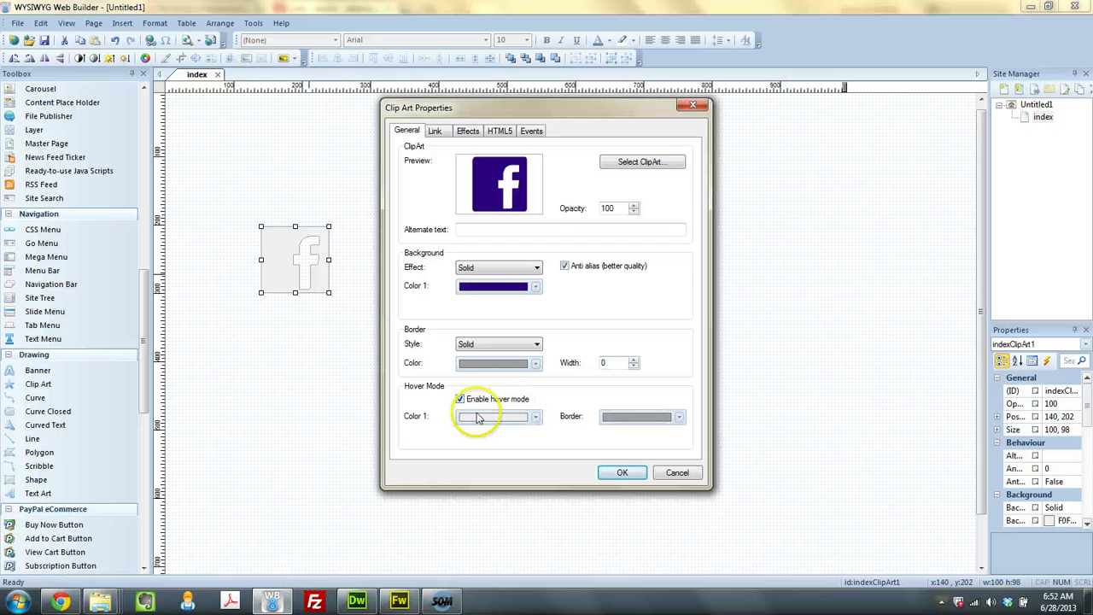
Step: Set a brighter custom purple as the hover Color 1 and confirm the clip art settings
left_click(475, 417)
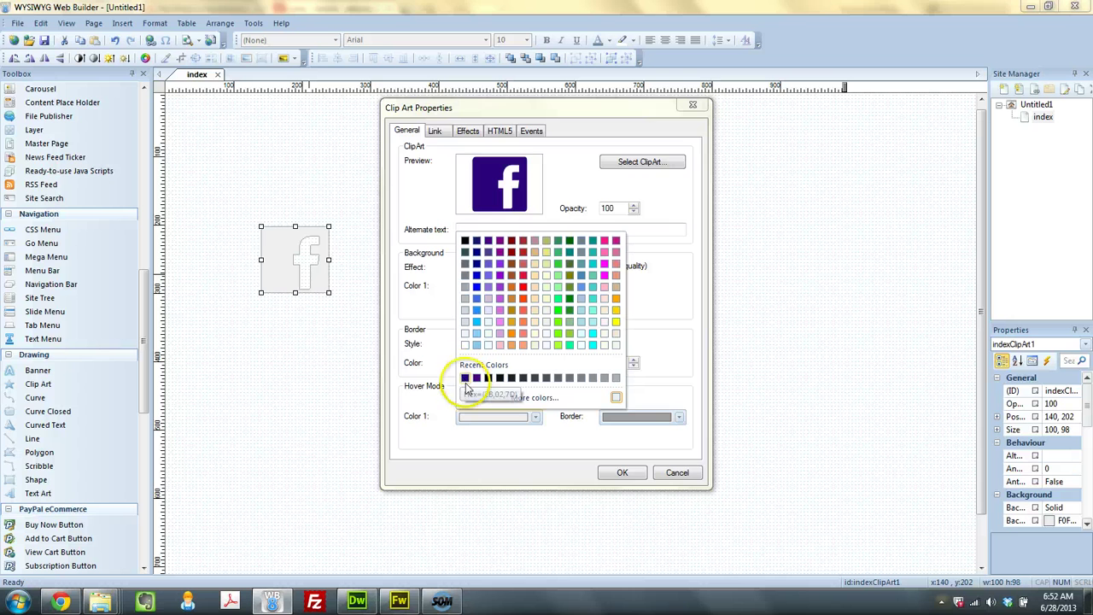
left_click(464, 379)
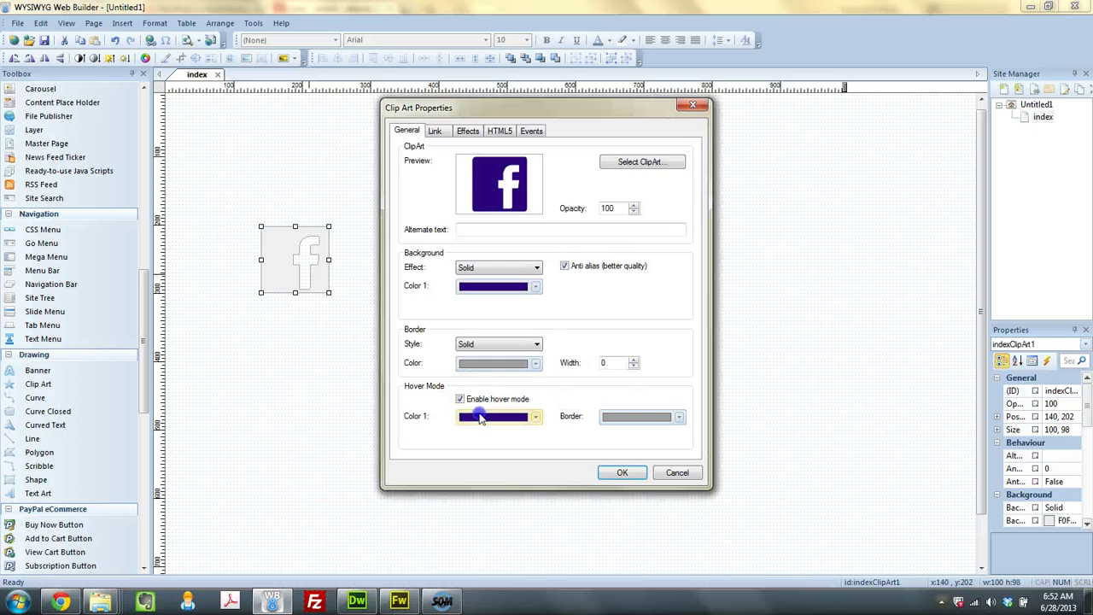
left_click(480, 417)
left_click(543, 398)
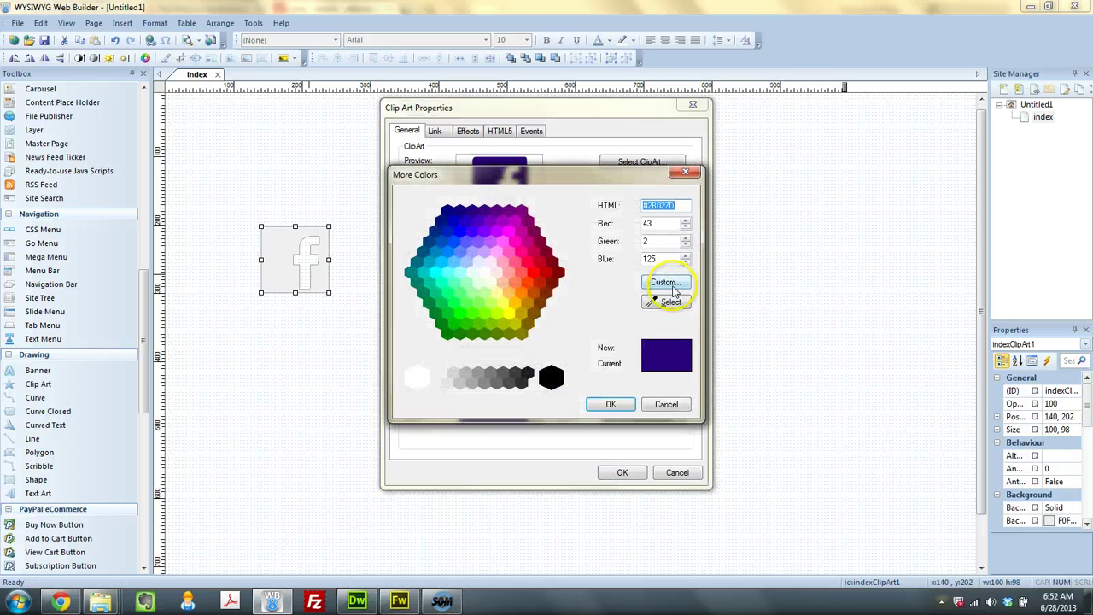
left_click(665, 283)
left_click(691, 279)
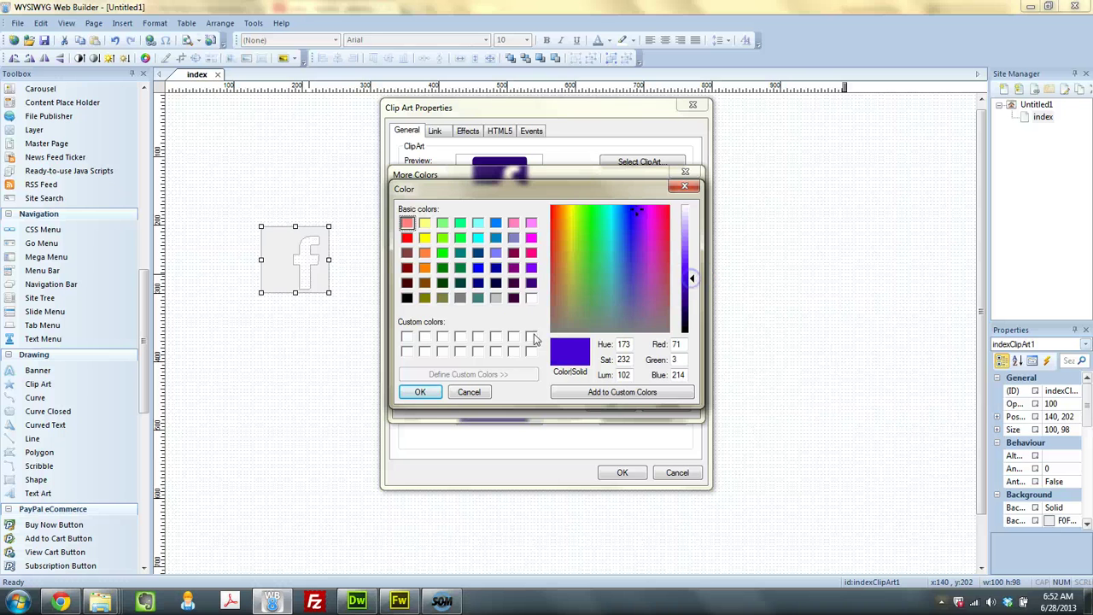
left_click(419, 391)
left_click(613, 404)
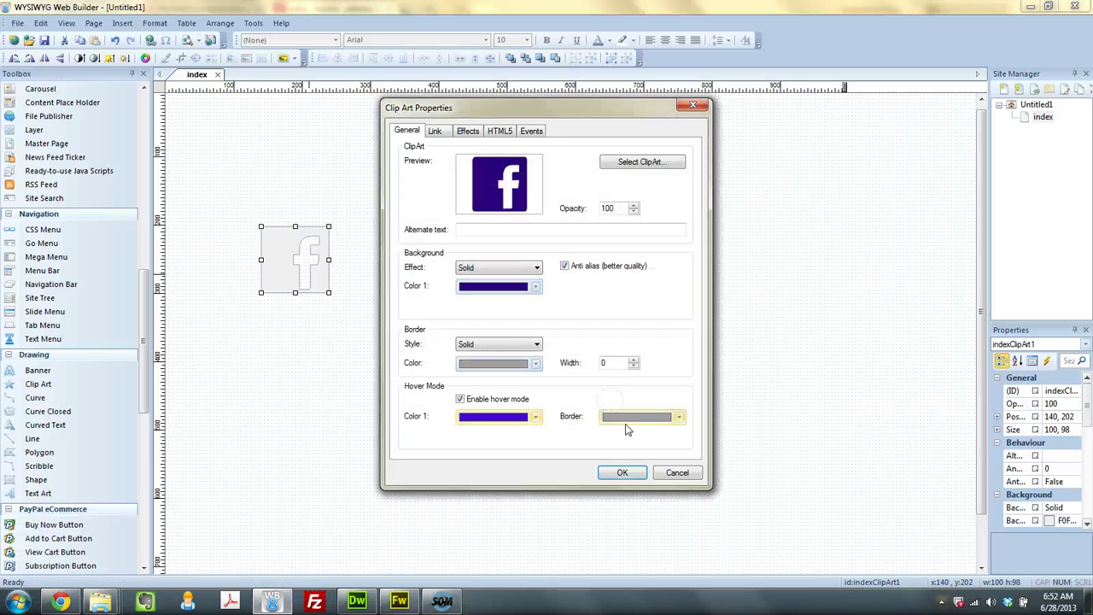
left_click(618, 474)
left_click(393, 298)
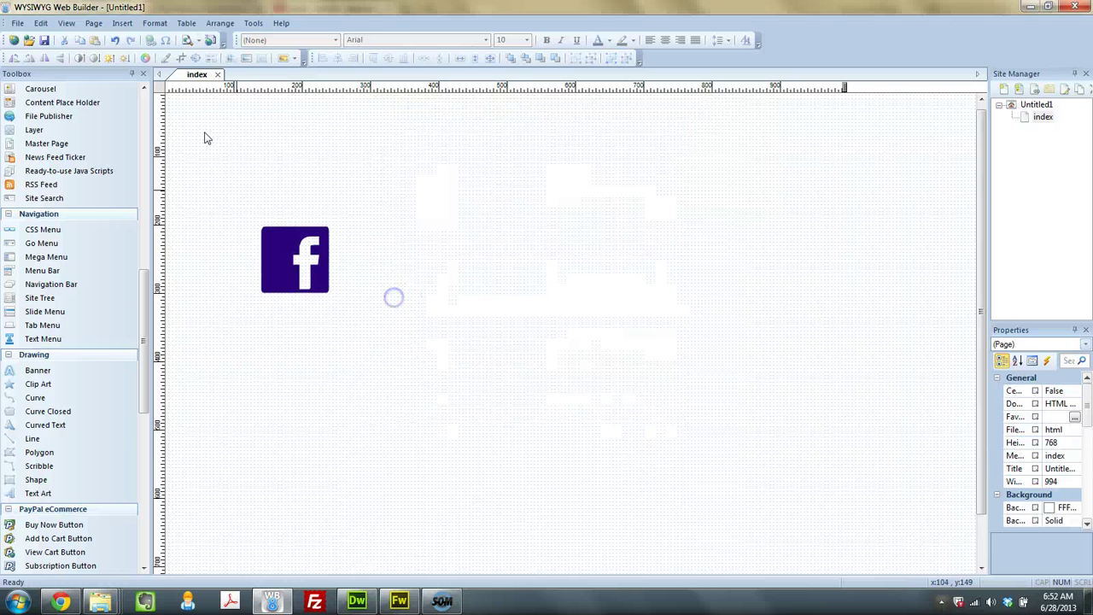
Step: Preview the purple Facebook icon in Chrome, close the preview and scroll DaFont's icon results
left_click(174, 41)
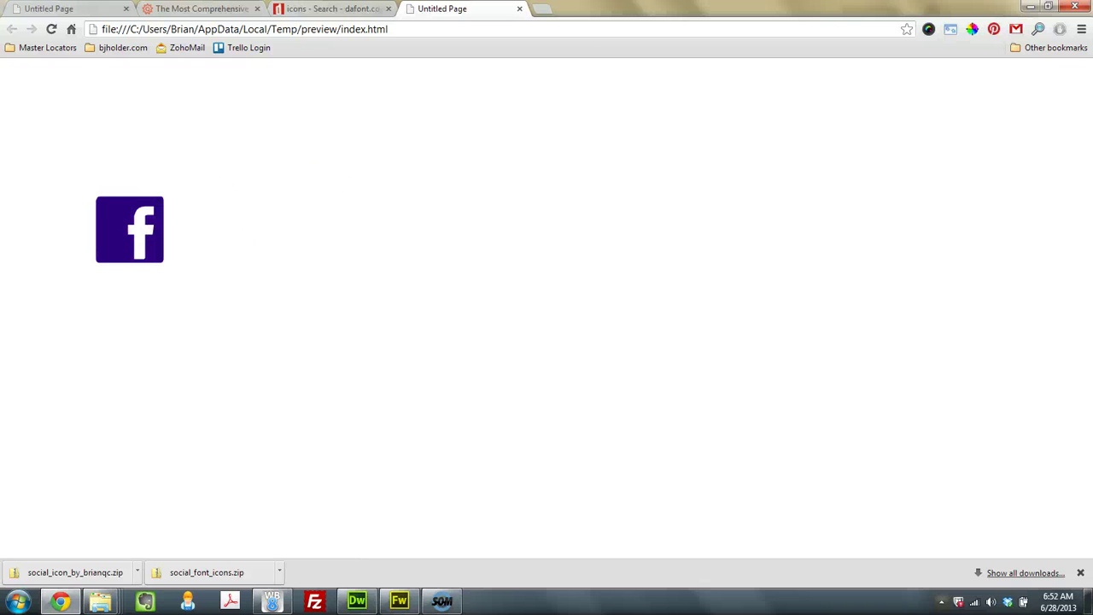
left_click(520, 10)
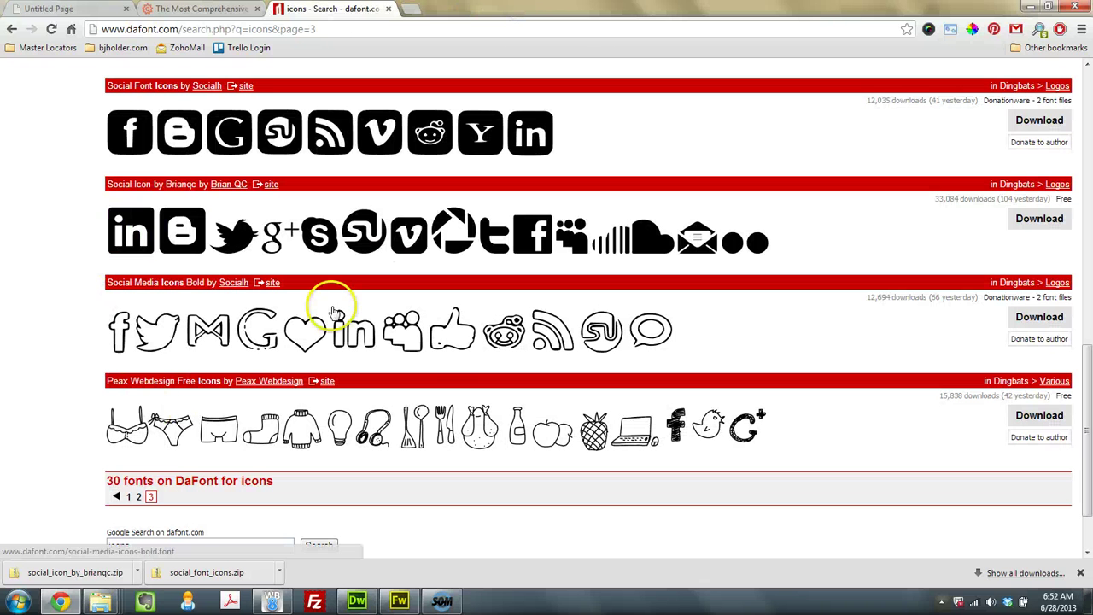
left_click(1086, 539)
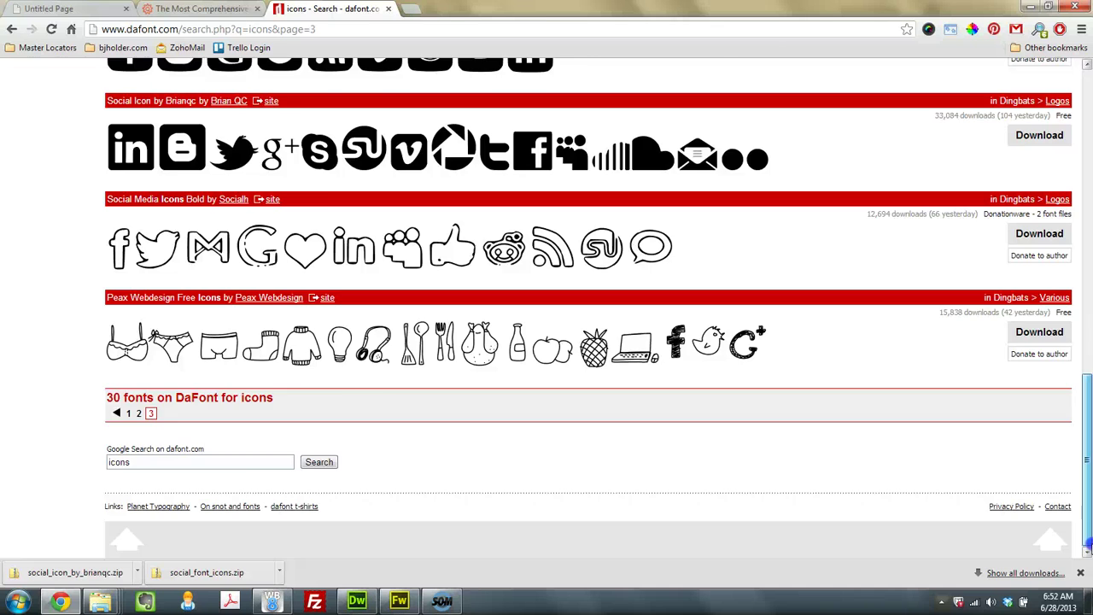
left_click_drag(1087, 540, 1091, 266)
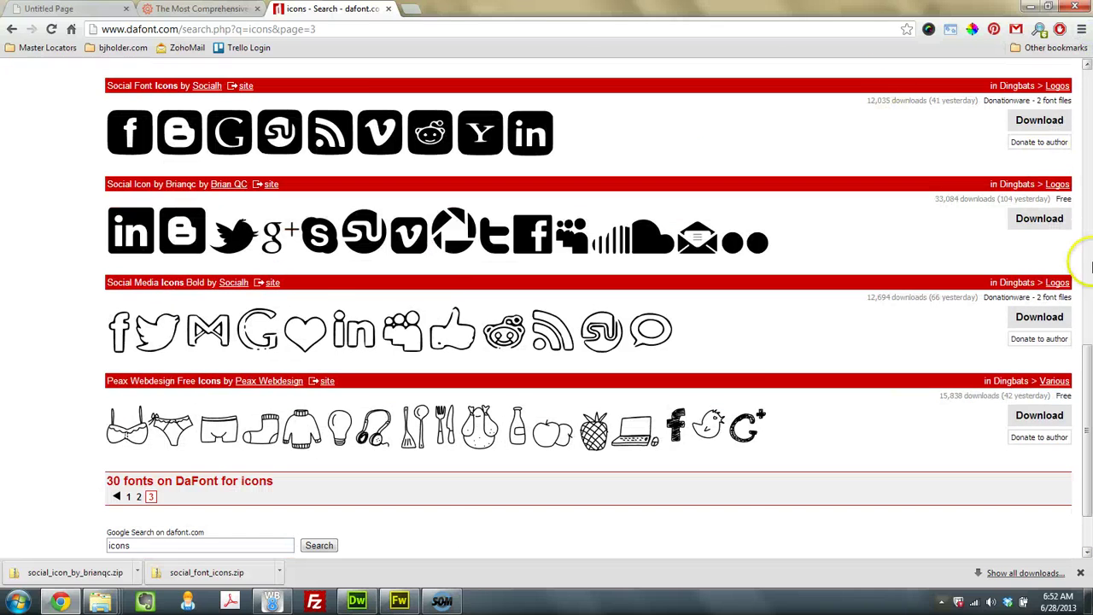
left_click_drag(1087, 482, 1087, 198)
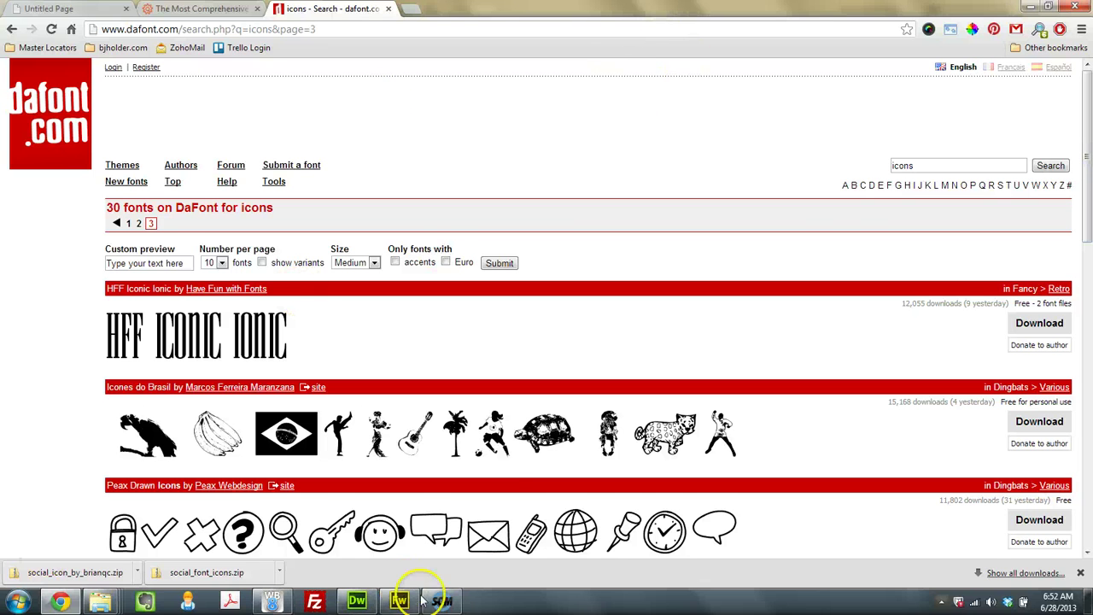
mouse_move(442, 601)
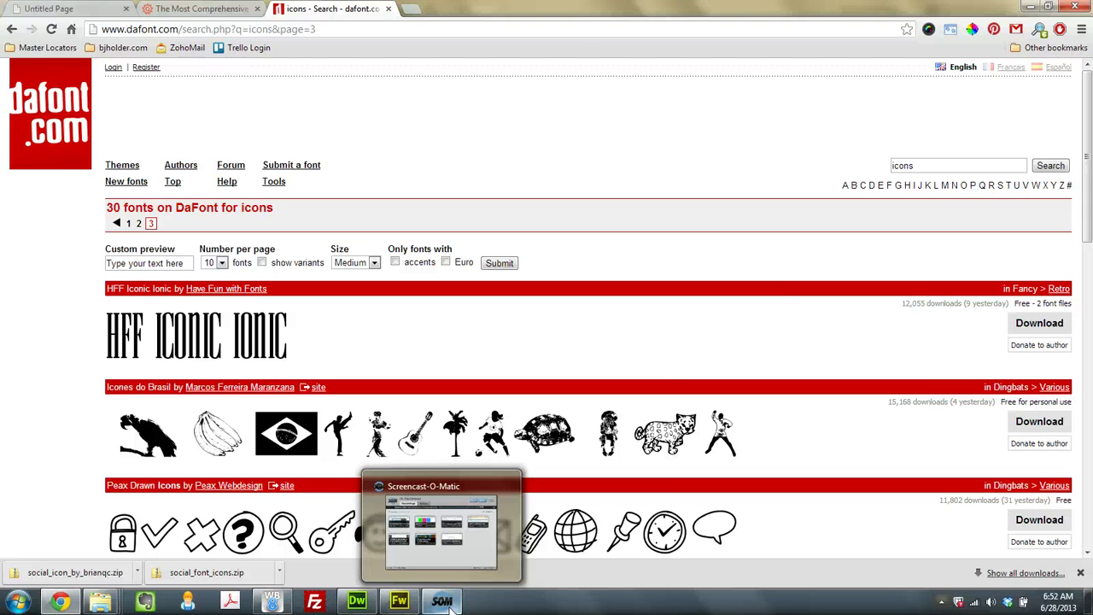
Step: Bring up the Screencast-O-Matic recordings library from the taskbar
left_click(450, 603)
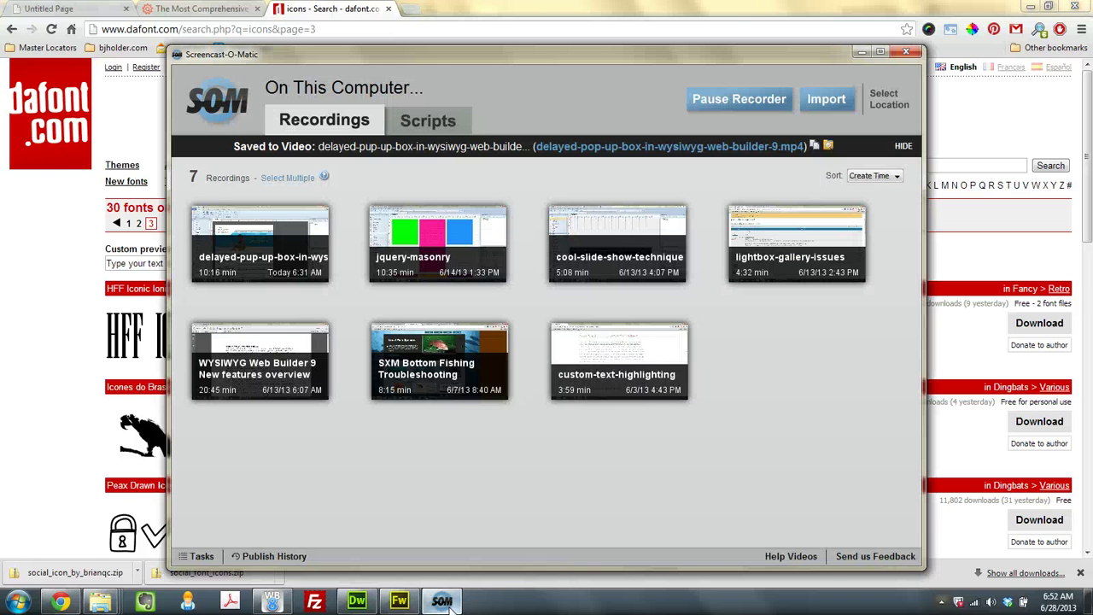